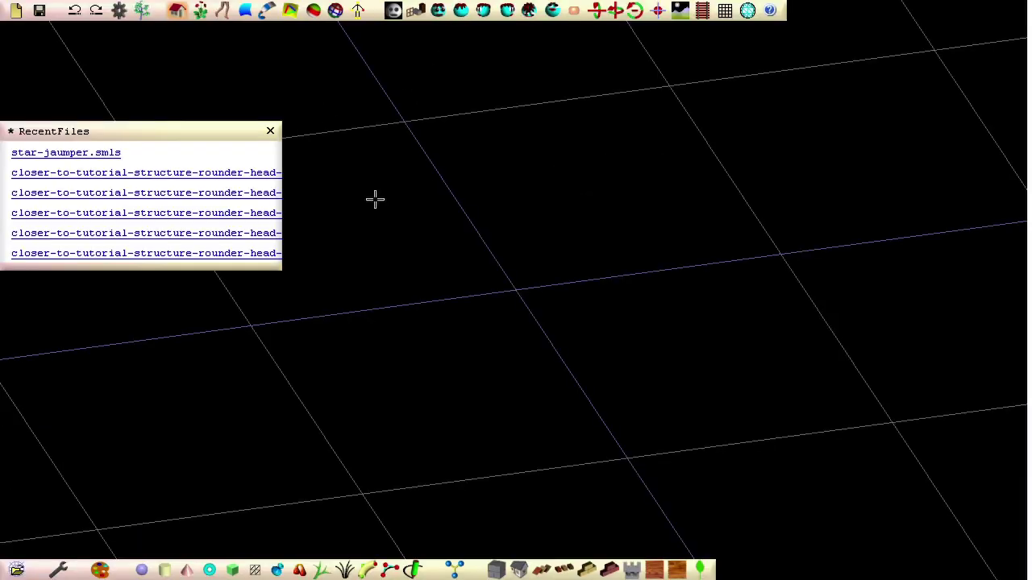
Add a mirrored box about .21 by .058 by .12 centred near x = -1 on the ground grid.
click(232, 570)
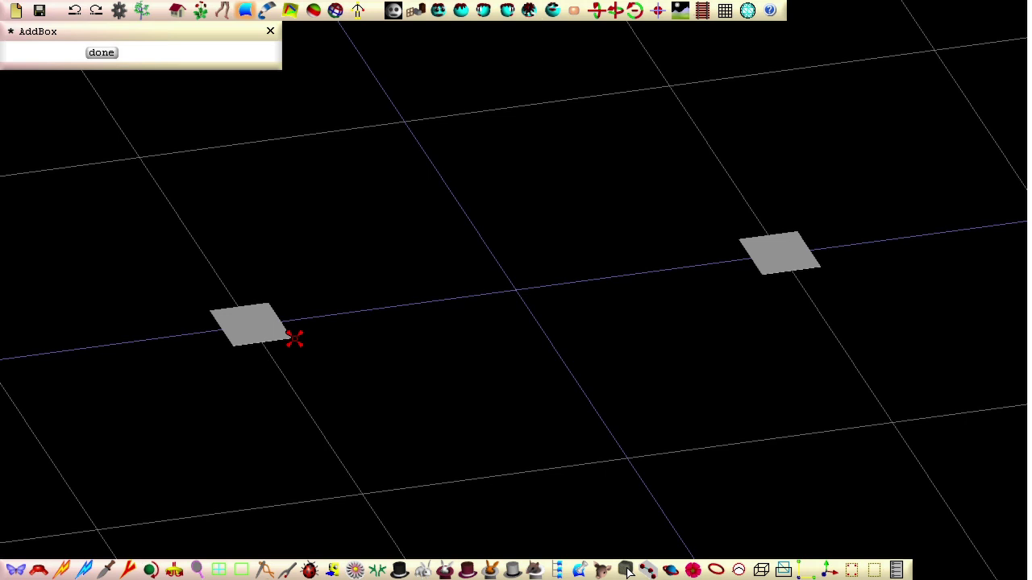
drag(294, 339, 321, 312)
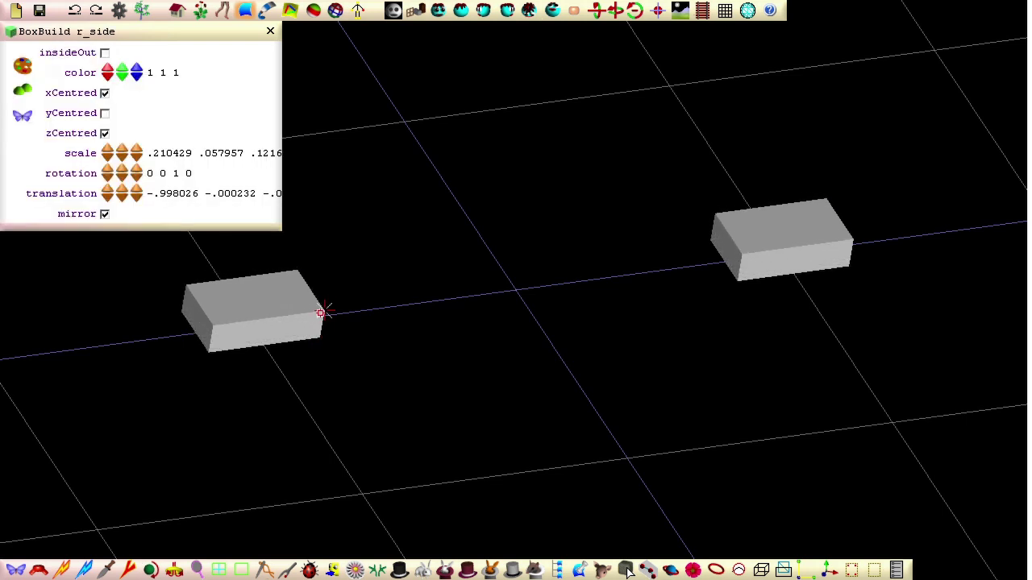
Convert the box to a stitched patch with 4 control staves, 1 control band and 2 control z staves.
click(24, 119)
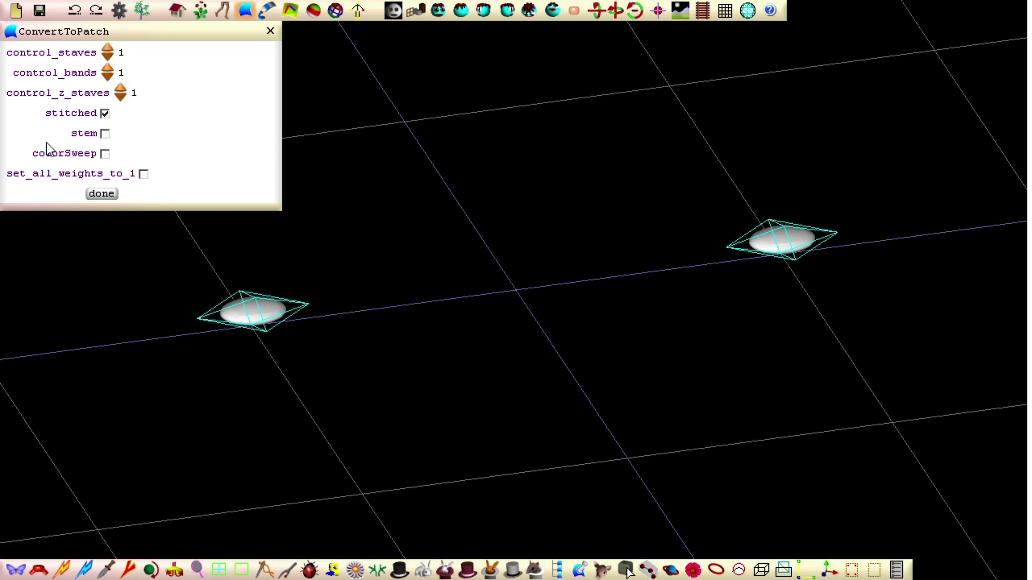
click(108, 48)
click(108, 49)
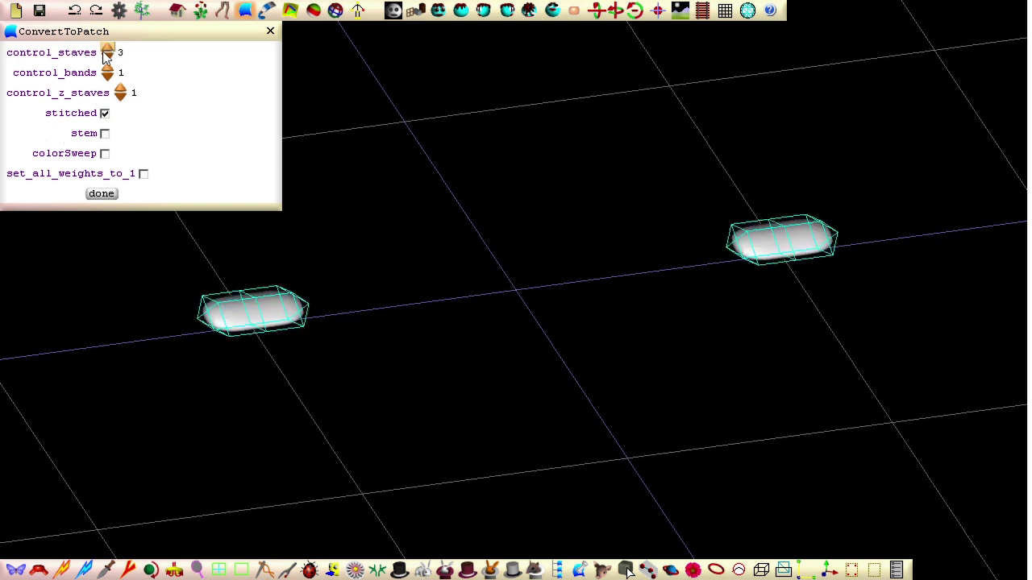
click(108, 49)
click(120, 89)
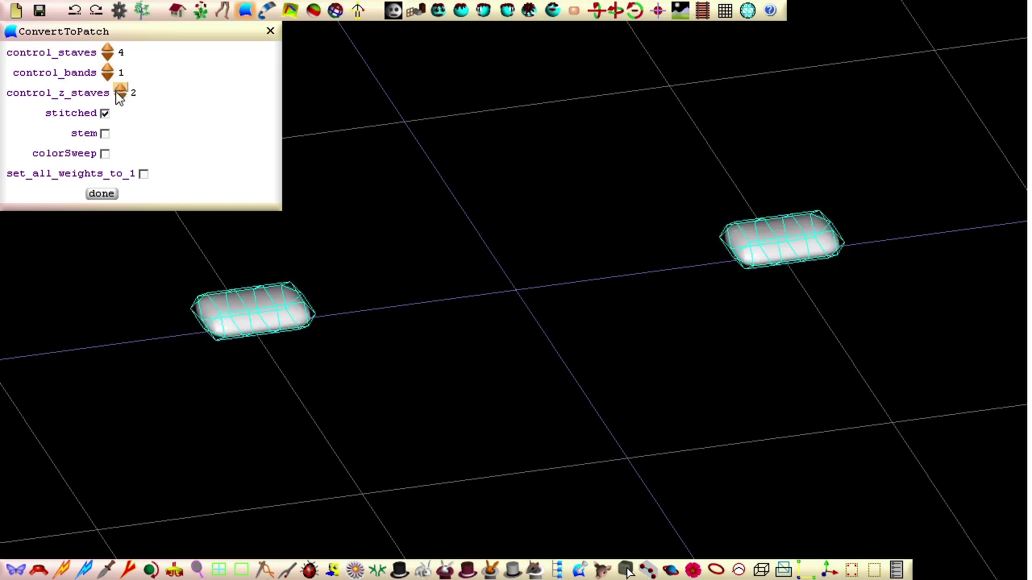
click(102, 195)
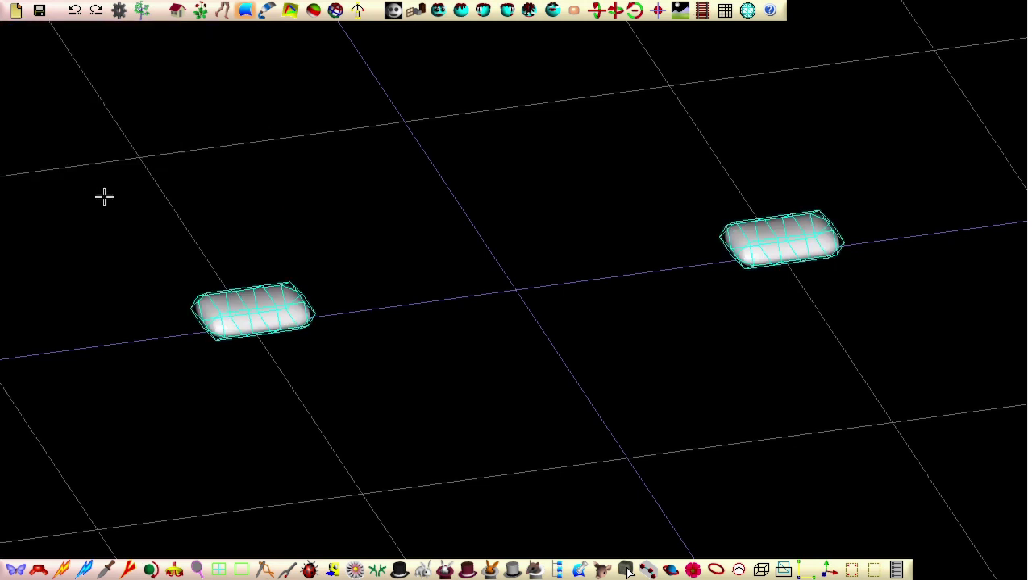
Open the wrist end of the patch, the end facing the mirrored copy, by removing its end faces.
click(648, 573)
middle_drag(518, 228, 474, 463)
click(575, 11)
middle_drag(170, 238, 177, 534)
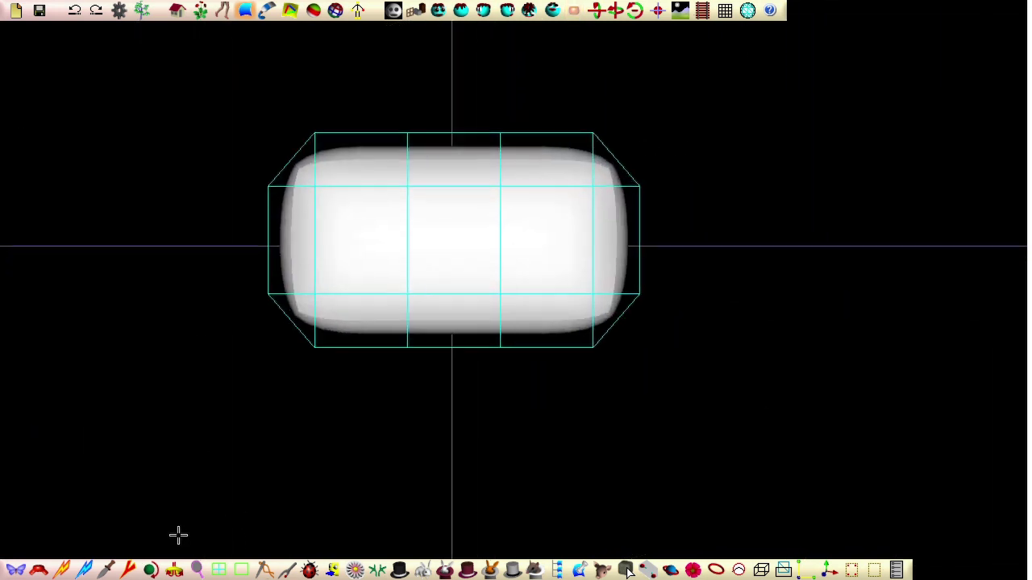
middle_drag(241, 443, 238, 482)
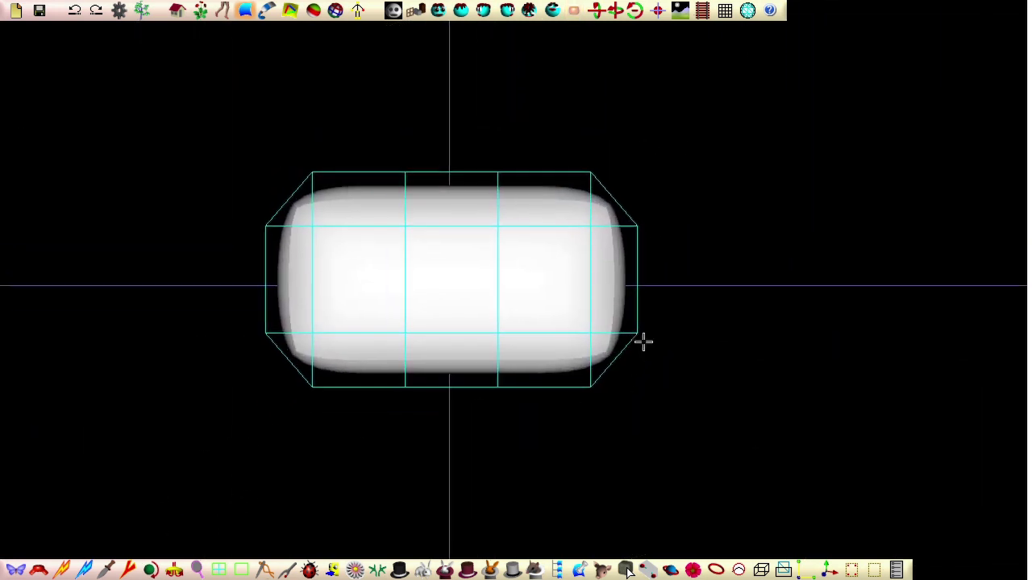
click(331, 571)
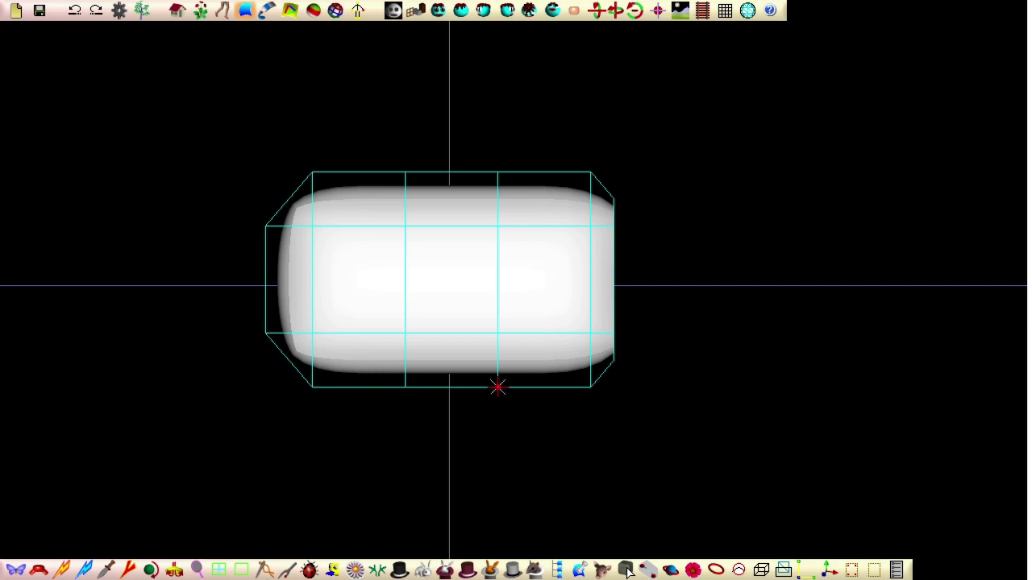
Extrude the thumb from the palm's long edge near the wrist with distance .11, 2 insertions and a spider-web centre.
click(39, 571)
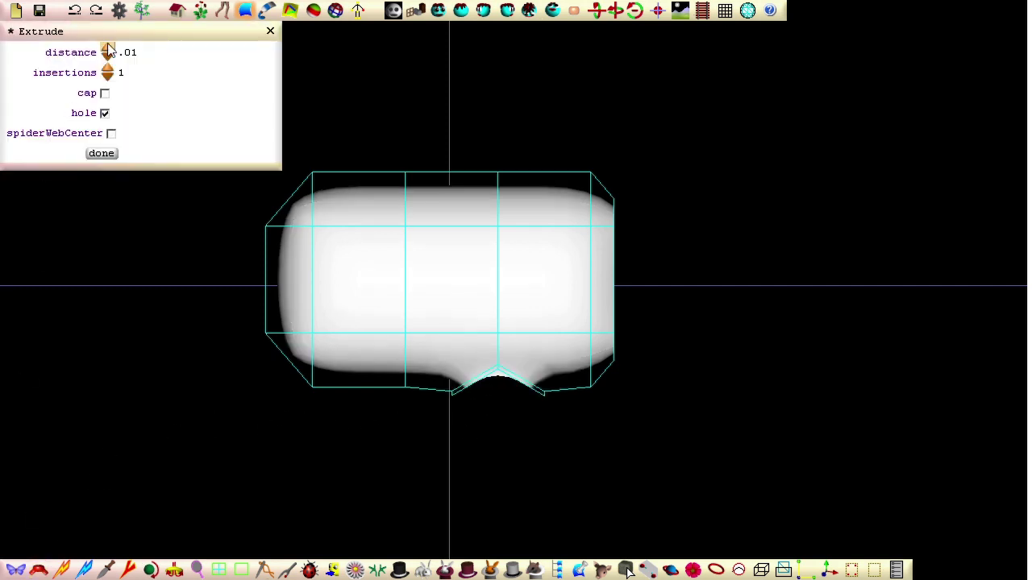
drag(109, 51, 103, 58)
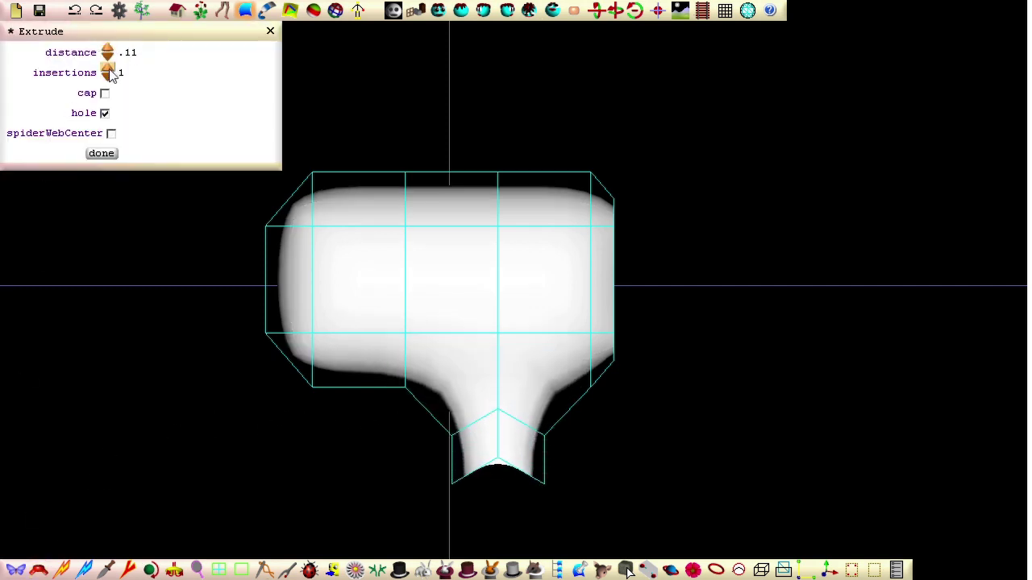
click(107, 71)
click(111, 133)
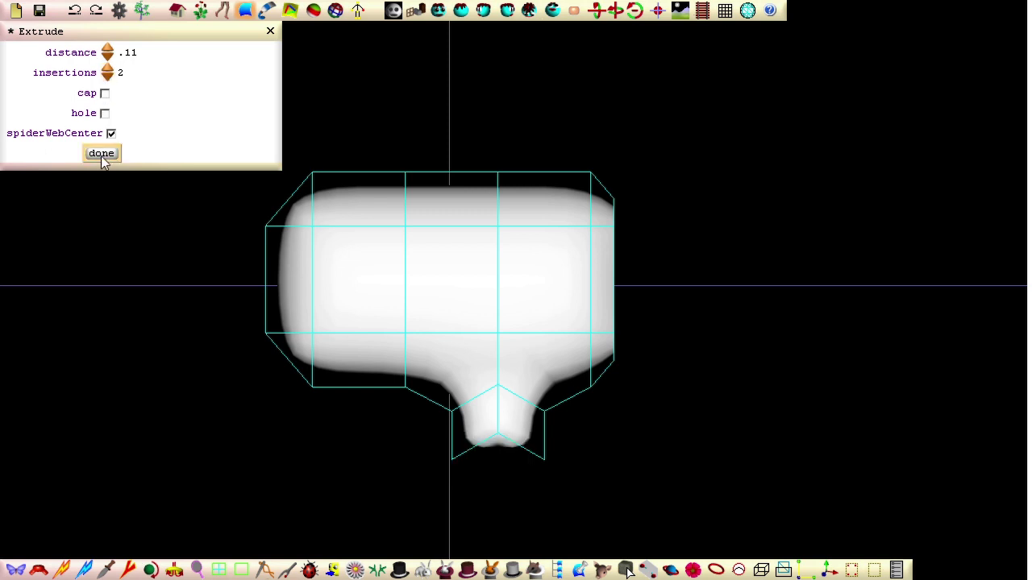
click(101, 154)
Extrude the first finger from the closed end's corner on the thumb side with 2 insertions and a spider-web centre.
click(38, 569)
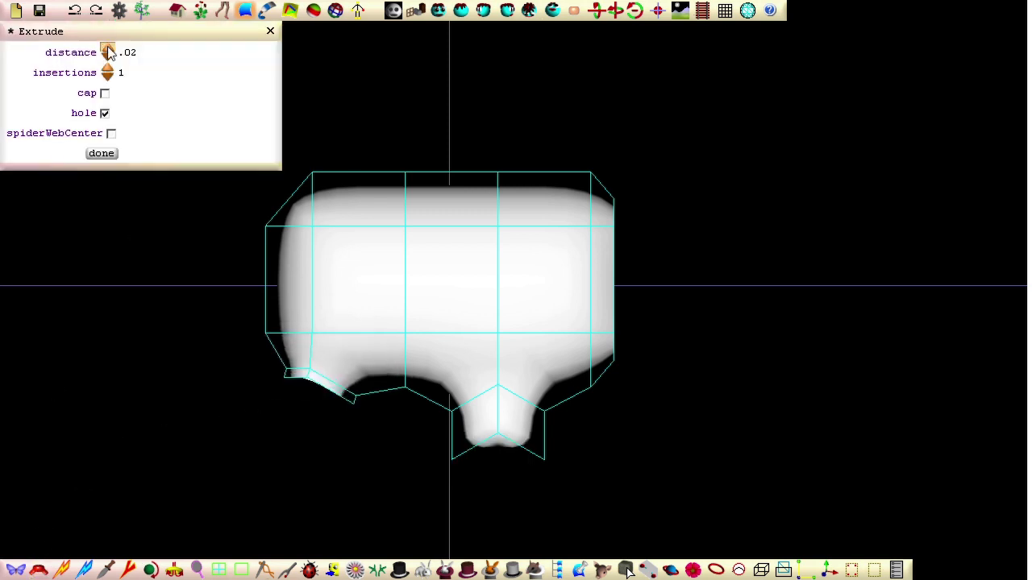
drag(108, 51, 108, 58)
click(107, 71)
click(112, 134)
click(101, 154)
Extrude the remaining three fingers around the closed end up to the corner opposite the thumb, using spider-web centres.
click(38, 569)
click(107, 70)
click(112, 134)
click(101, 154)
click(38, 569)
click(107, 70)
click(111, 134)
click(101, 154)
click(38, 569)
click(100, 154)
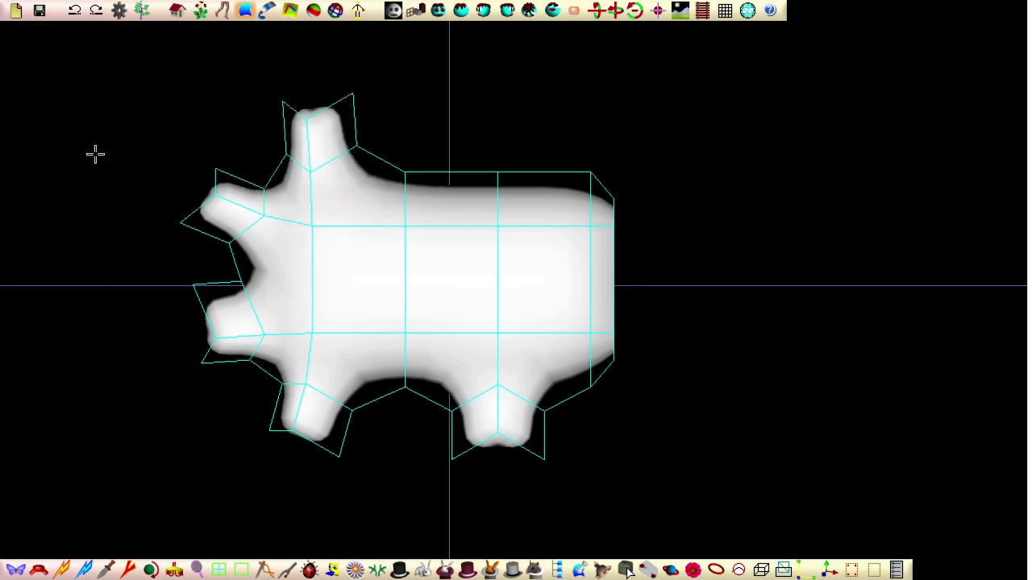
Insert complete control lines between the thumb and first finger and between the first and second fingers.
middle_drag(95, 152, 283, 225)
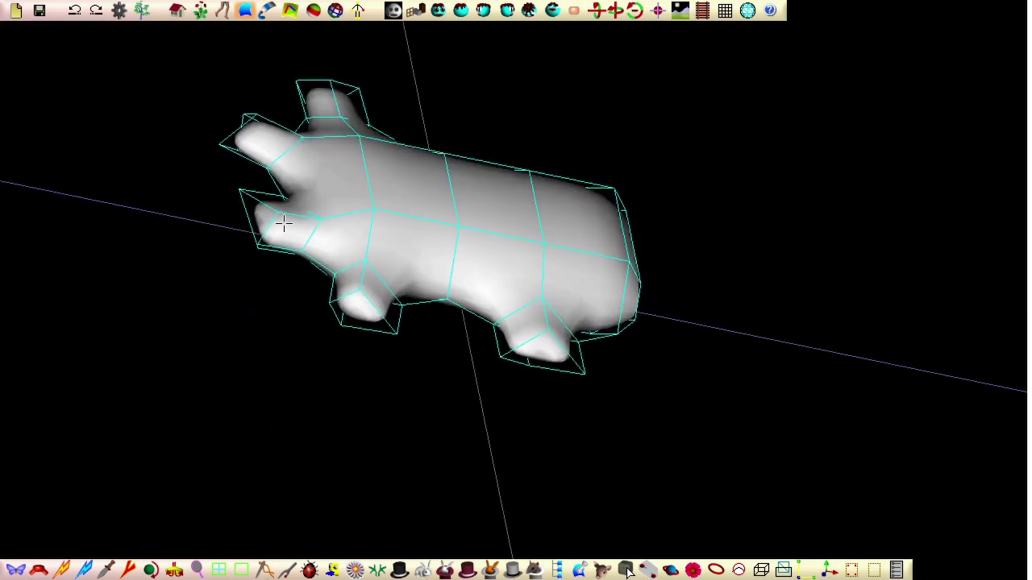
click(520, 305)
click(102, 92)
click(349, 267)
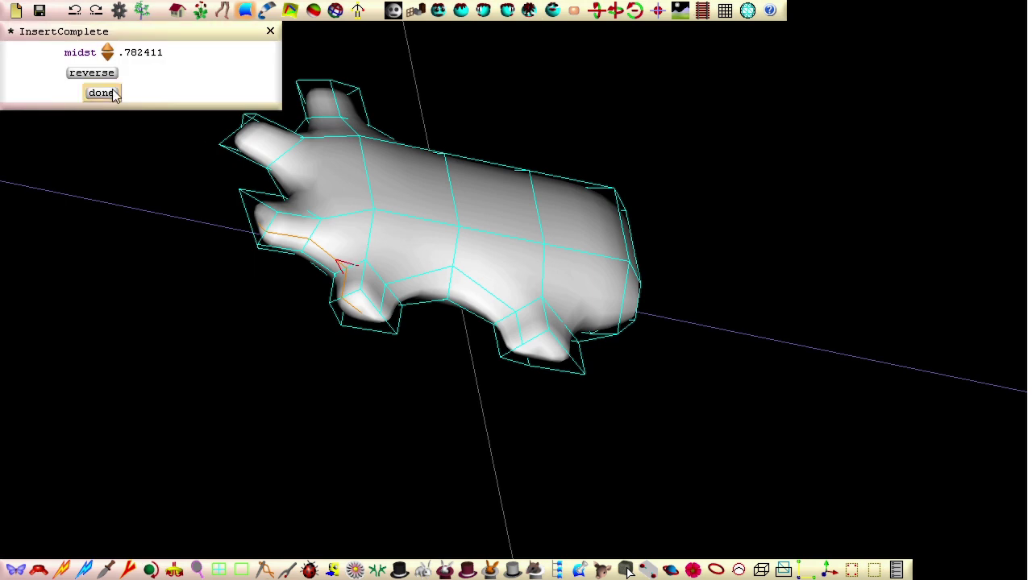
click(102, 92)
Insert complete control lines between the second and third fingers and between the third and fourth fingers.
middle_drag(102, 96, 229, 533)
click(63, 568)
click(345, 279)
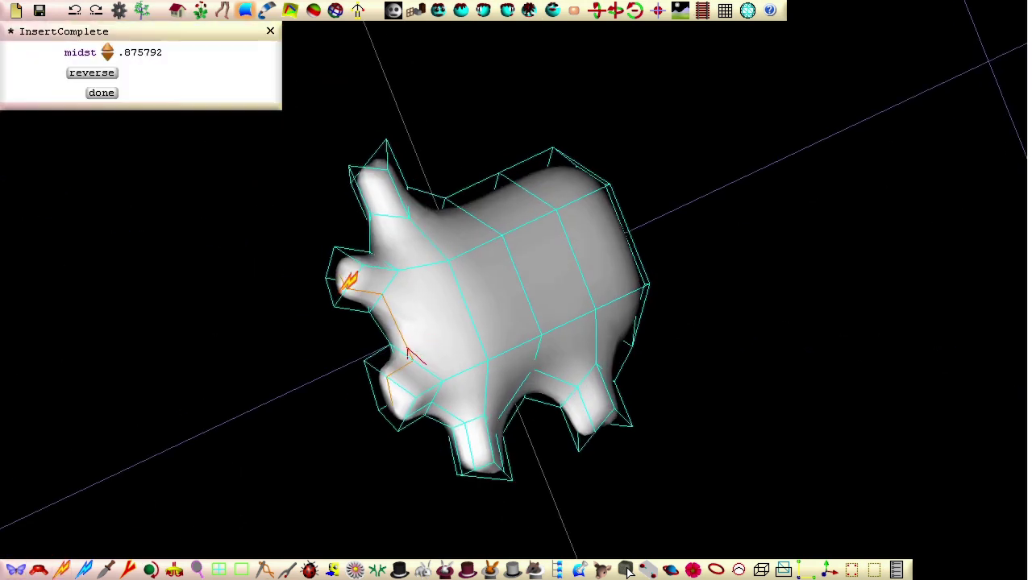
click(102, 92)
middle_drag(97, 240, 75, 530)
click(420, 358)
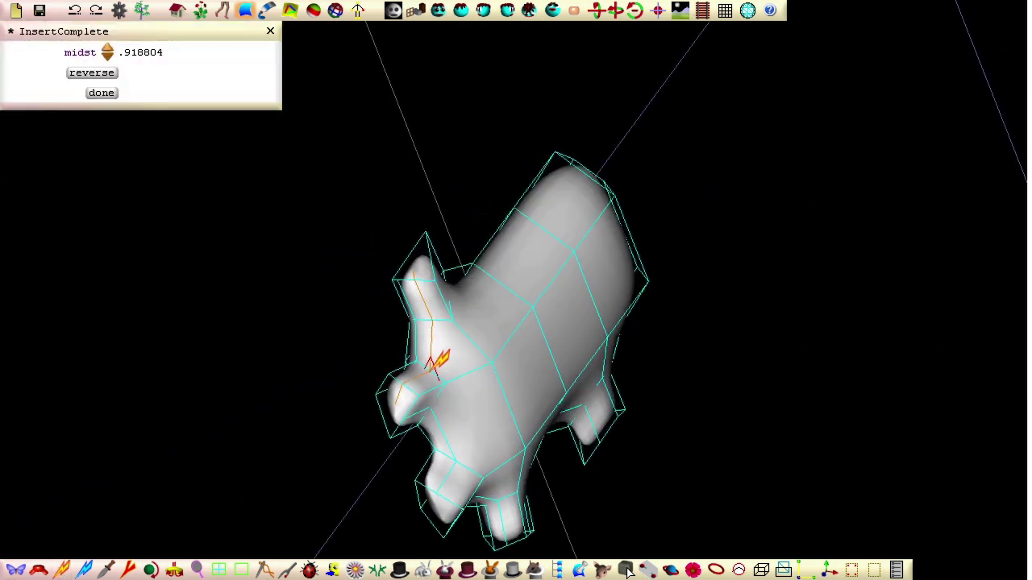
click(101, 92)
Insert complete control lines on the thumb's wrist side and along the palm edge from the fourth finger to the wrist.
middle_drag(97, 137, 62, 573)
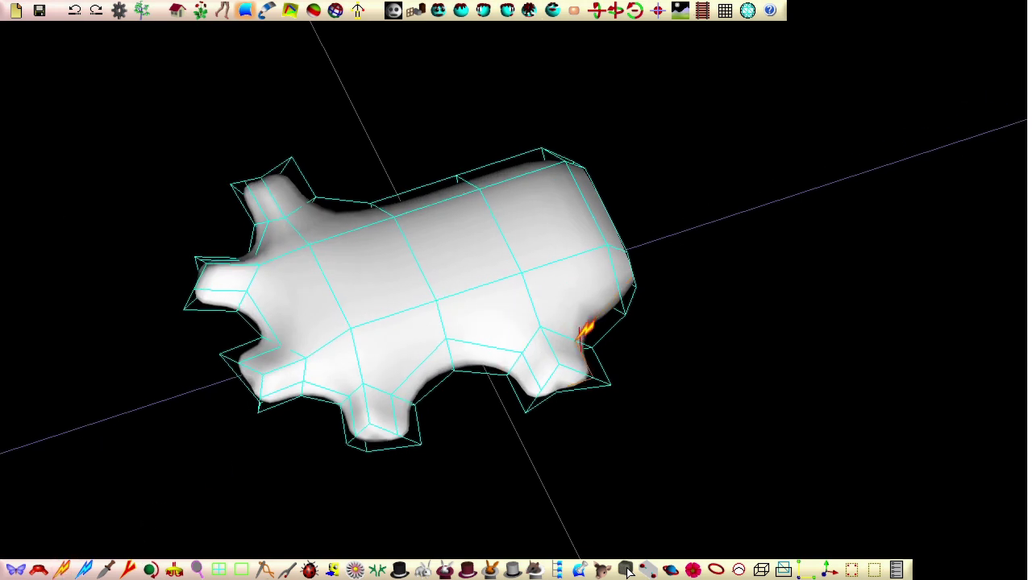
click(584, 331)
middle_drag(584, 330, 582, 387)
click(102, 91)
middle_drag(101, 92, 71, 567)
click(339, 171)
click(100, 93)
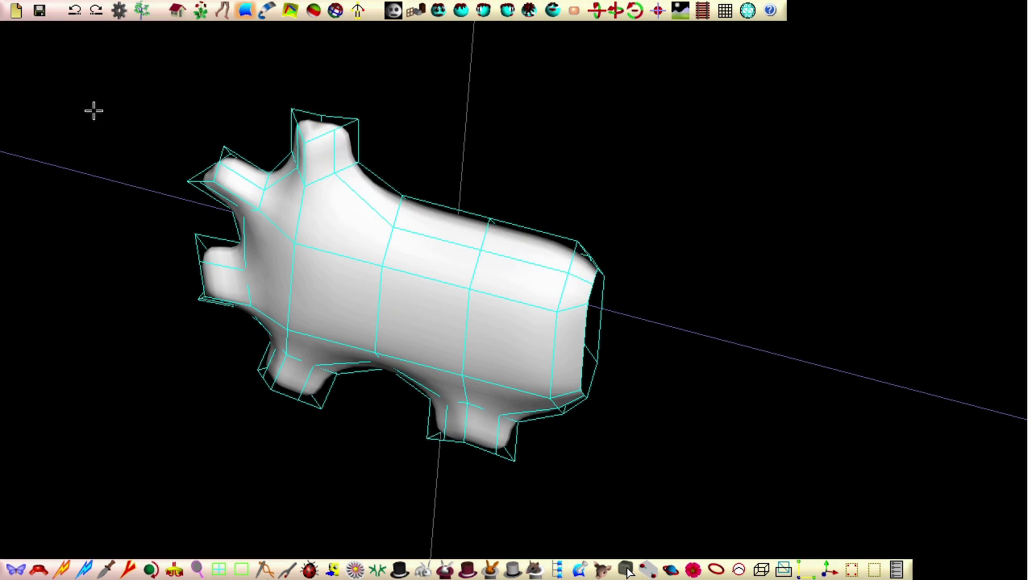
Round the thumb's base and tip control loops with CalculateRing using the automatic radius.
middle_drag(229, 482, 355, 170)
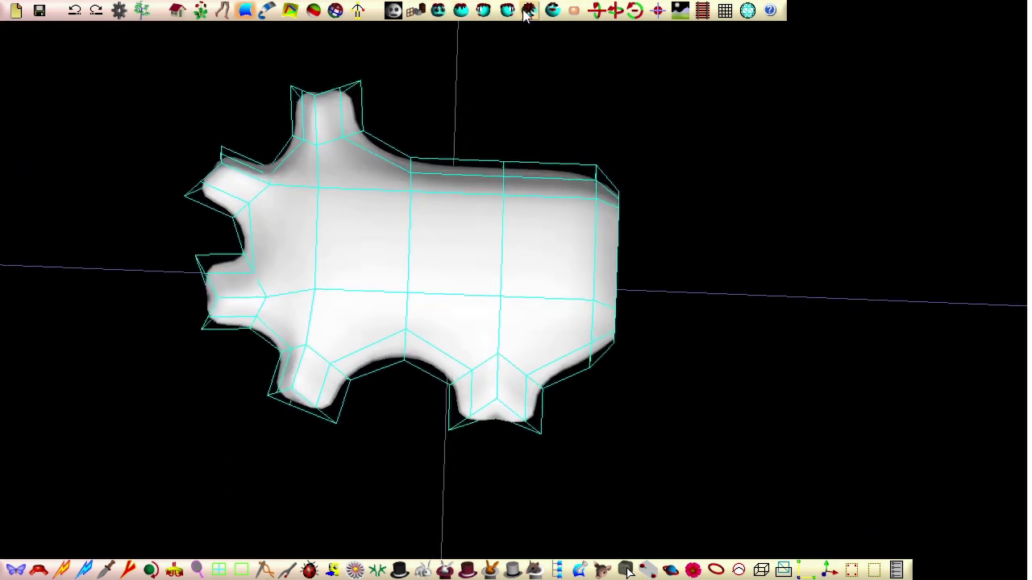
click(573, 15)
middle_drag(371, 481, 428, 471)
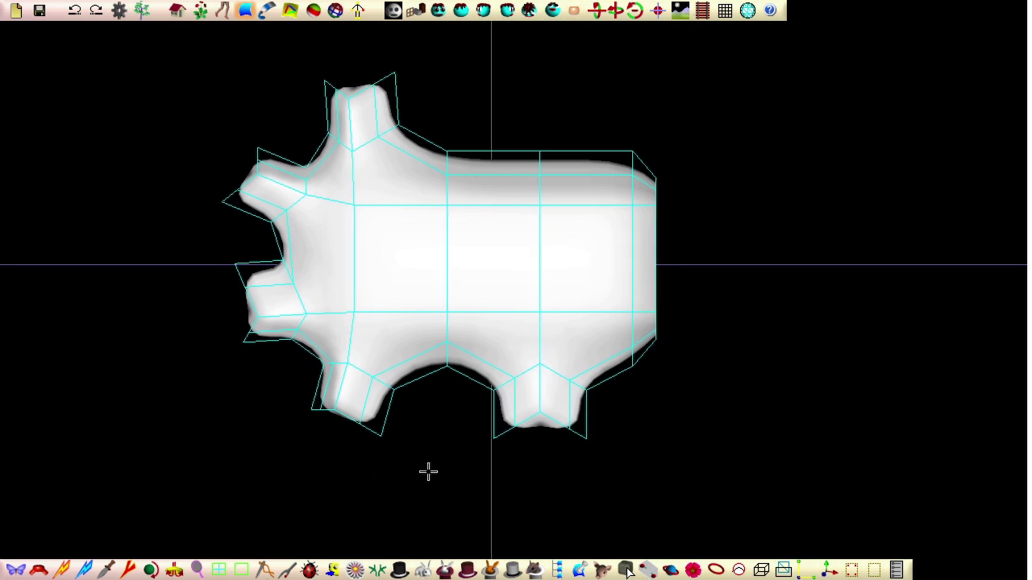
click(524, 375)
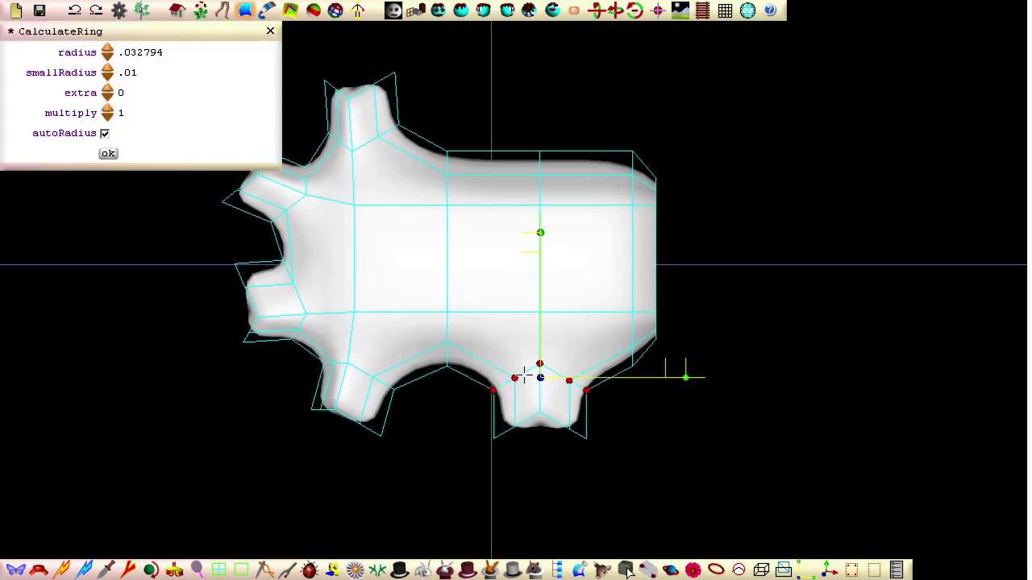
click(110, 153)
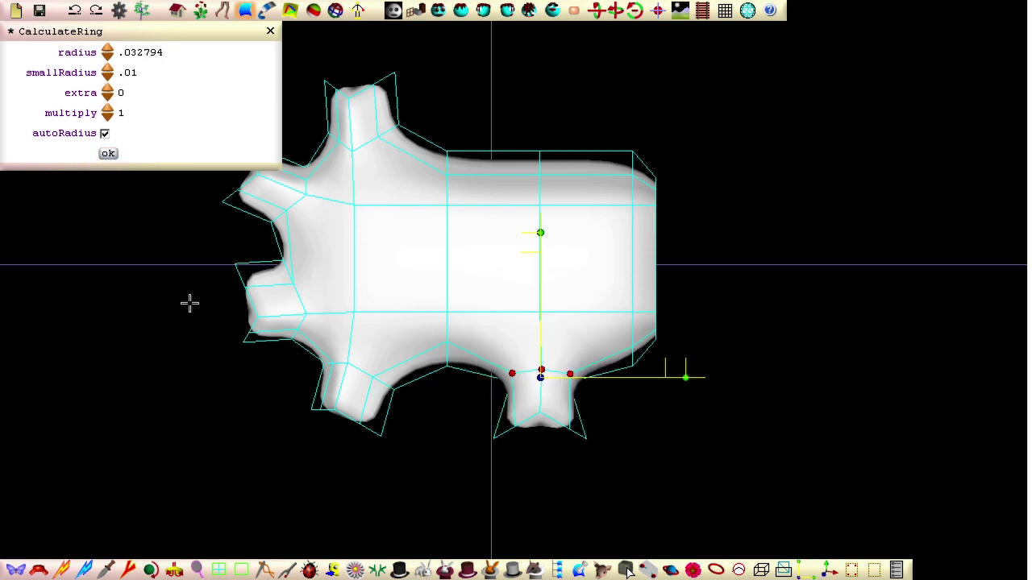
click(537, 429)
click(108, 153)
Round the base and tip control loops of the first finger, next to the thumb, with automatic-radius rings.
click(716, 570)
click(362, 377)
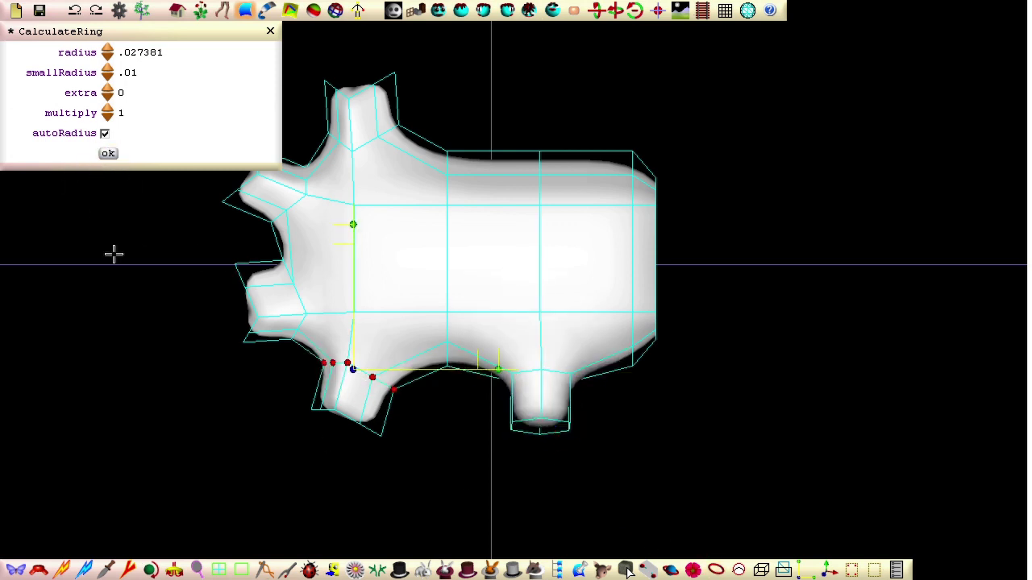
click(108, 153)
click(716, 570)
click(345, 417)
click(108, 153)
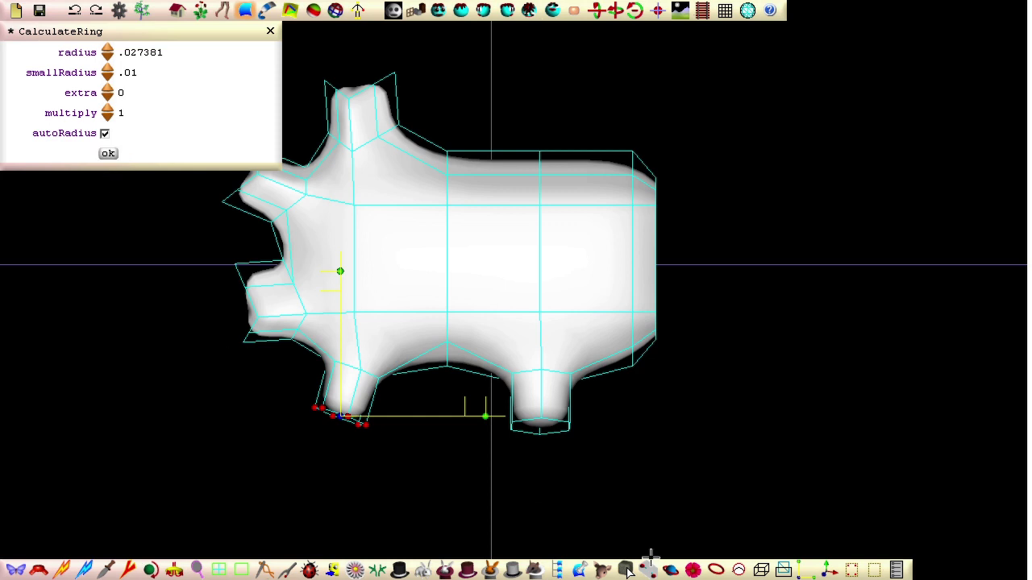
Round the base and tip control loops of the second finger with automatic-radius rings.
click(295, 304)
click(108, 154)
click(716, 570)
click(237, 306)
click(108, 153)
Round the base and tip control loops of the third finger with automatic-radius rings.
middle_drag(93, 268, 241, 316)
click(716, 570)
click(446, 247)
click(108, 153)
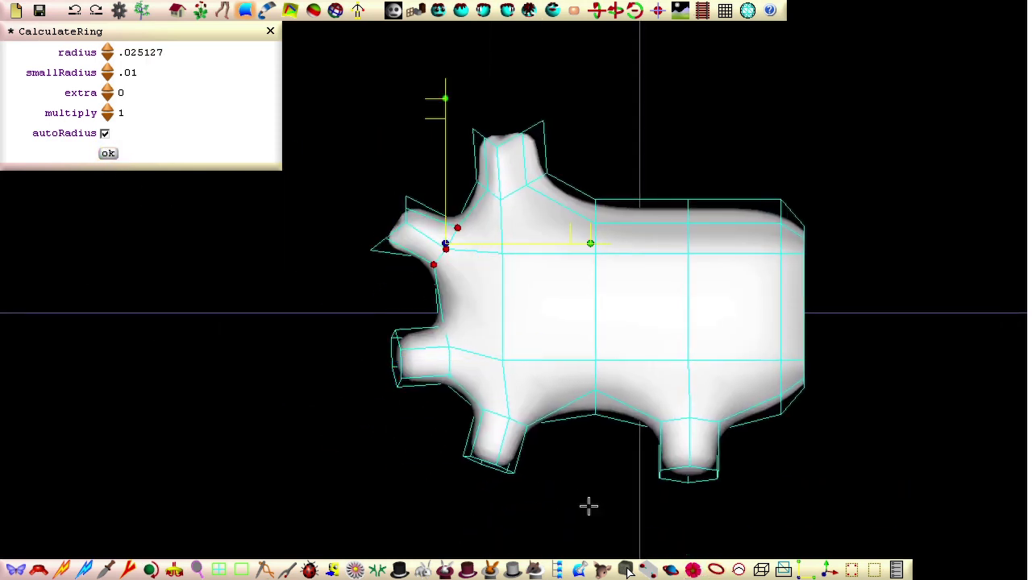
click(392, 230)
click(108, 153)
Round the fourth finger's base and tip control loops with automatic-radius rings and hide the control mesh.
click(716, 570)
click(503, 196)
click(108, 154)
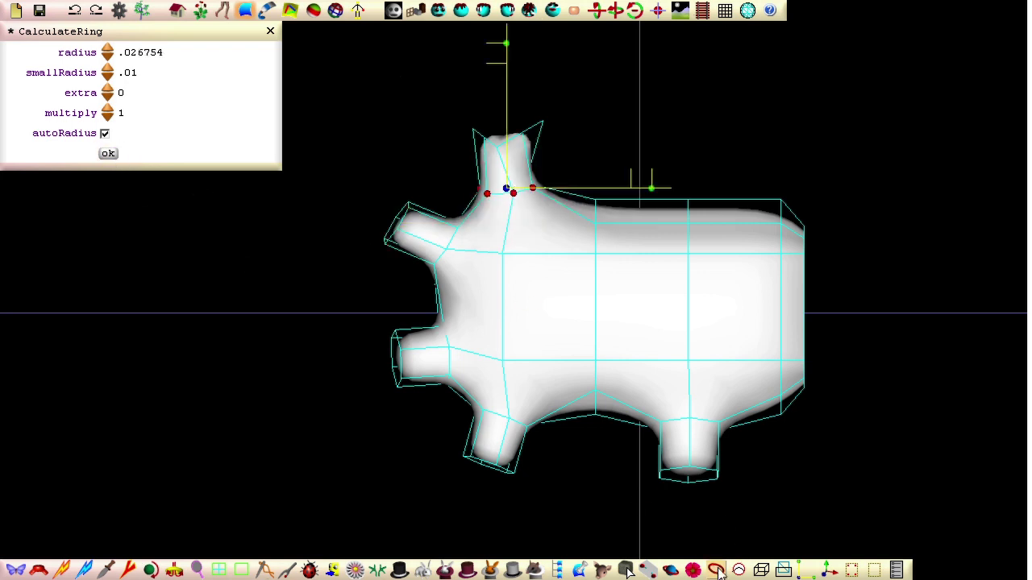
click(507, 134)
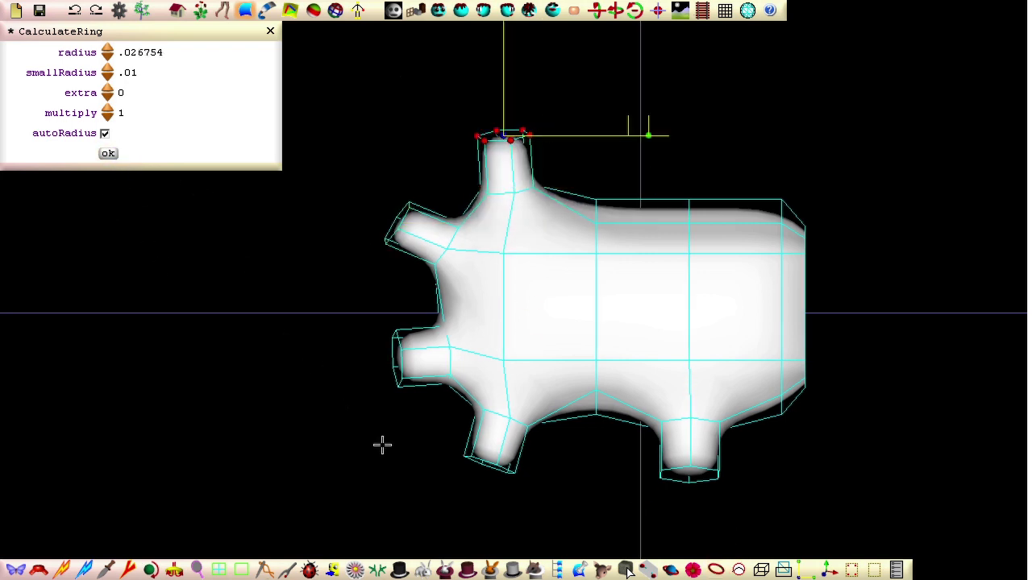
click(400, 571)
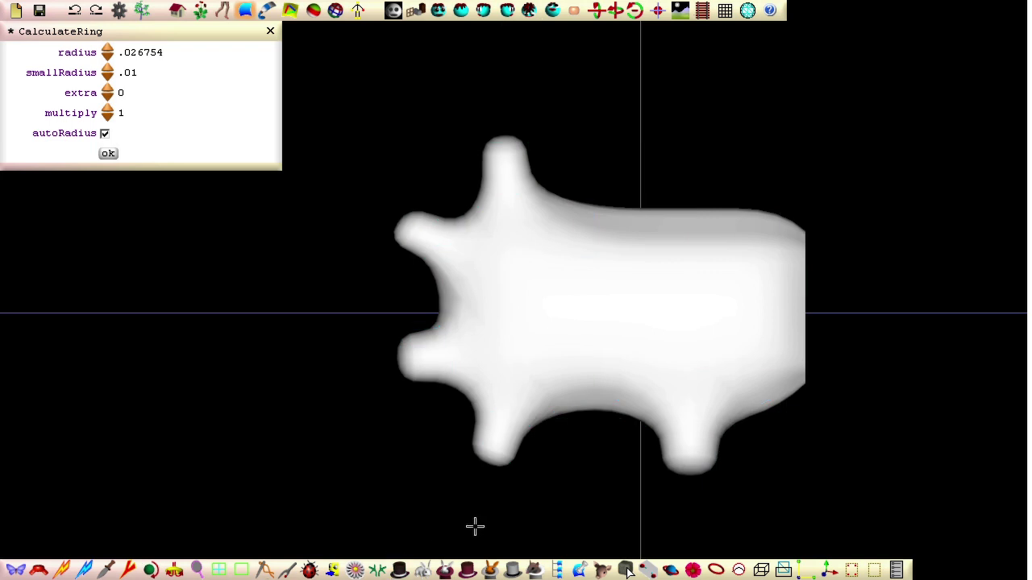
Select the thumb's control points and rotate its tip ring upright as seen from the wrist end.
click(680, 470)
middle_drag(494, 460, 440, 74)
middle_drag(521, 87, 308, 289)
drag(307, 289, 648, 130)
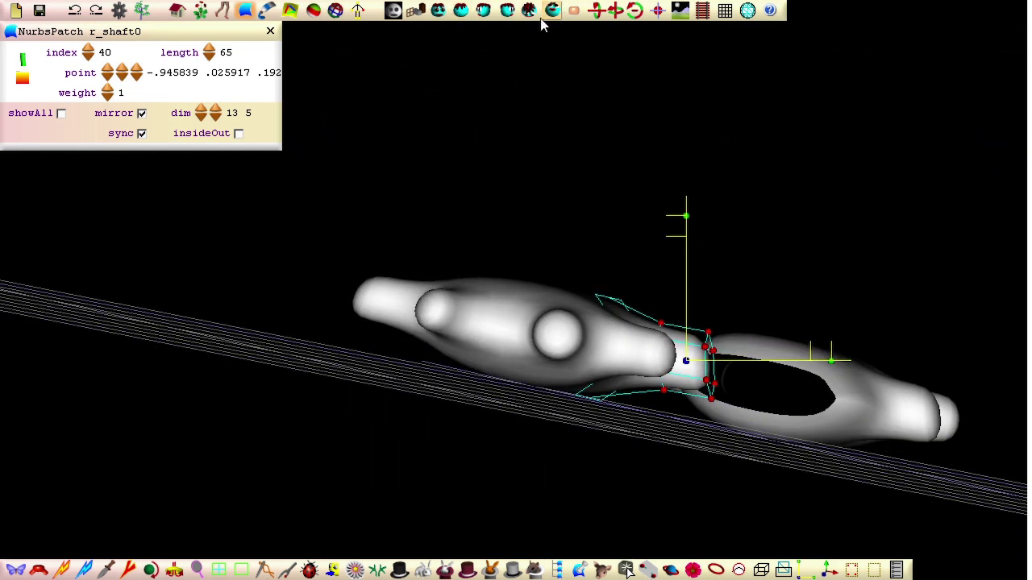
middle_drag(514, 35, 251, 200)
click(577, 13)
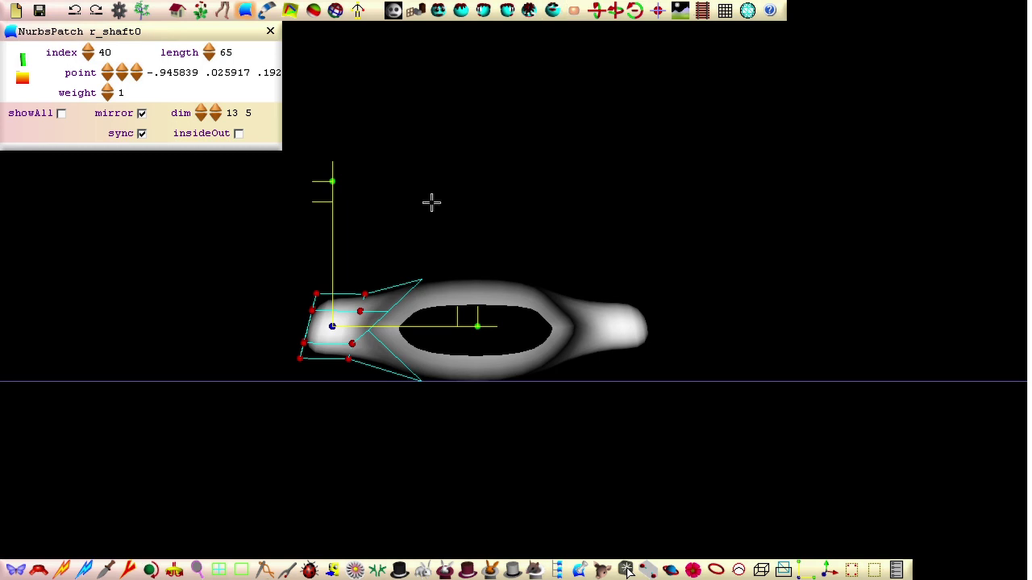
click(627, 570)
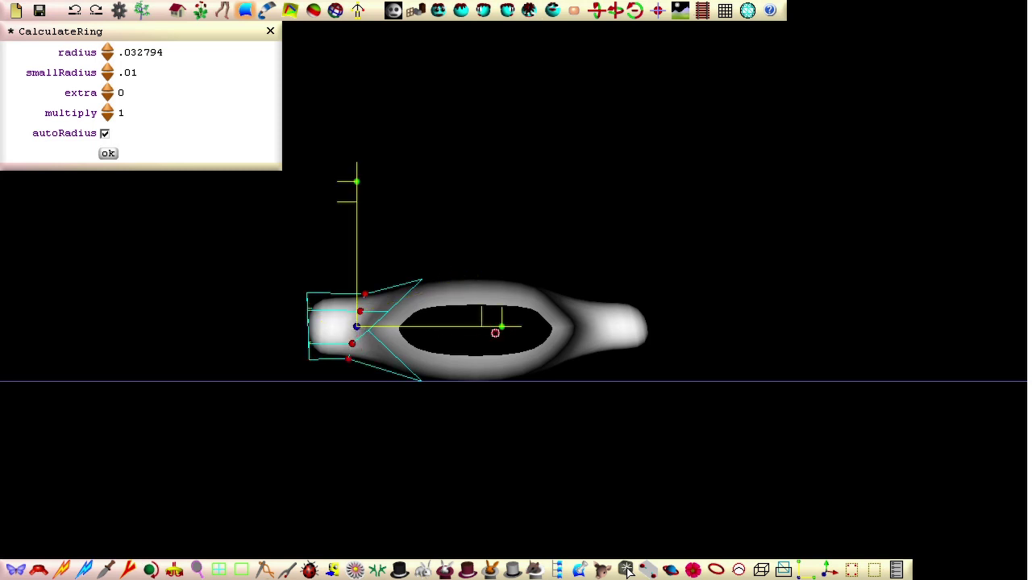
Select the first finger's control points, then move and rotate the finger outward to point away from the wrist.
middle_drag(438, 229, 252, 415)
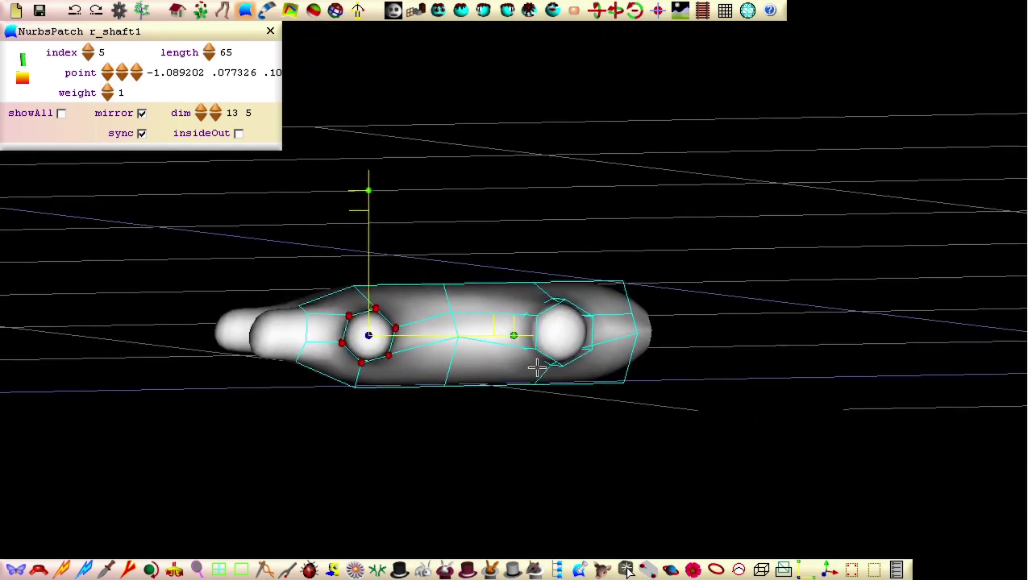
click(531, 18)
drag(460, 464, 378, 541)
drag(315, 464, 266, 457)
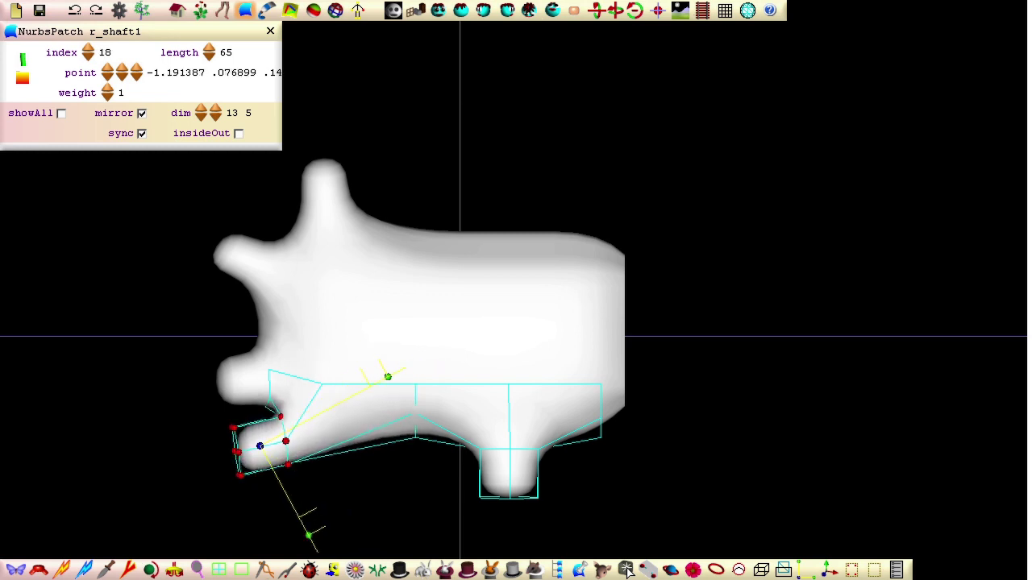
Select the second finger's control points and rotate them to square up the finger as seen from the fingertip end.
click(238, 383)
drag(206, 442, 618, 415)
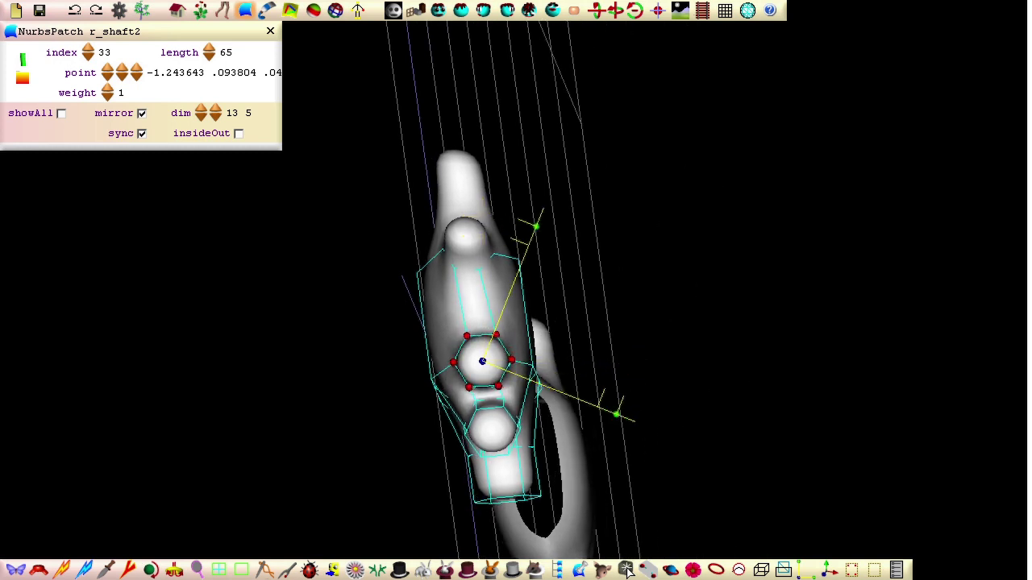
drag(706, 339, 214, 262)
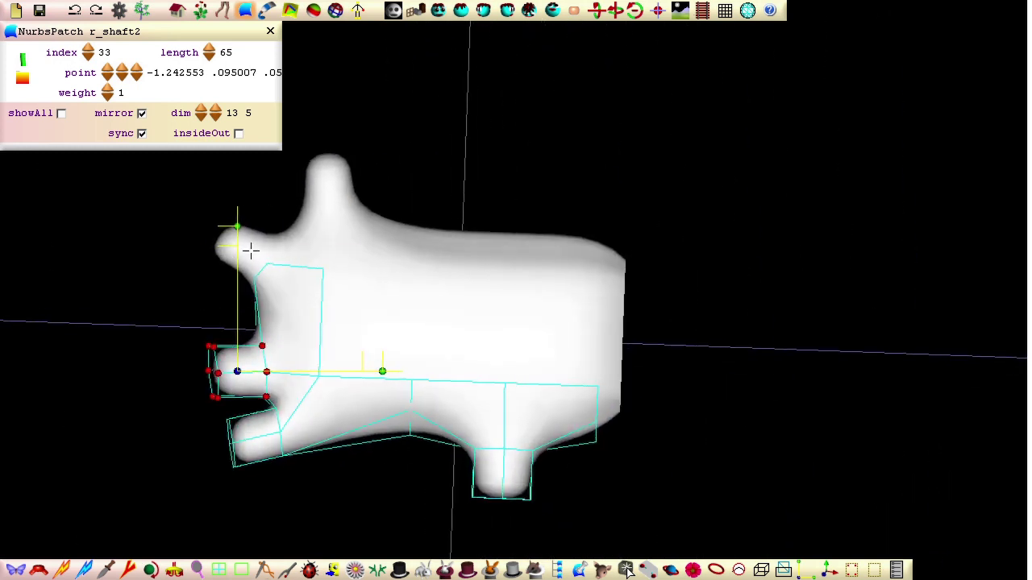
Select the third finger's control points, then rotate and move the finger toward the second one, pointing away from the wrist.
click(247, 247)
drag(126, 299, 627, 445)
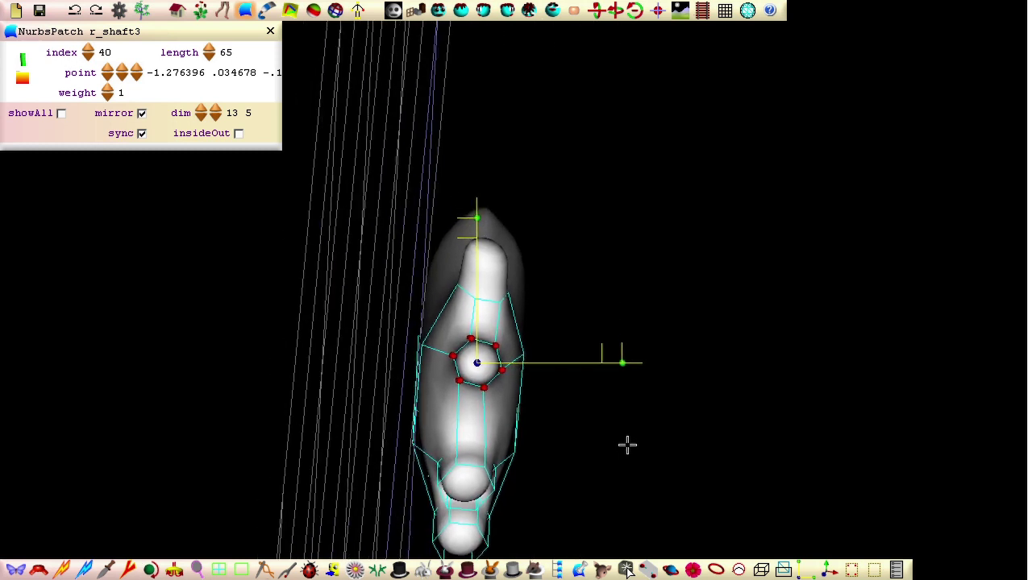
mouse_move(622, 362)
mouse_down()
mouse_move(622, 337)
mouse_move(311, 300)
mouse_up()
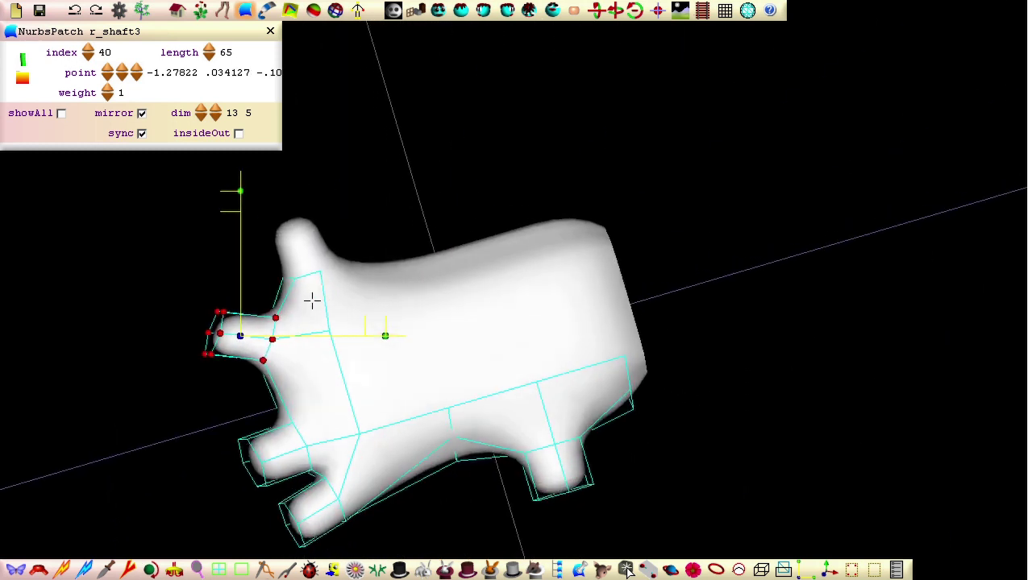
click(575, 11)
drag(386, 257, 380, 219)
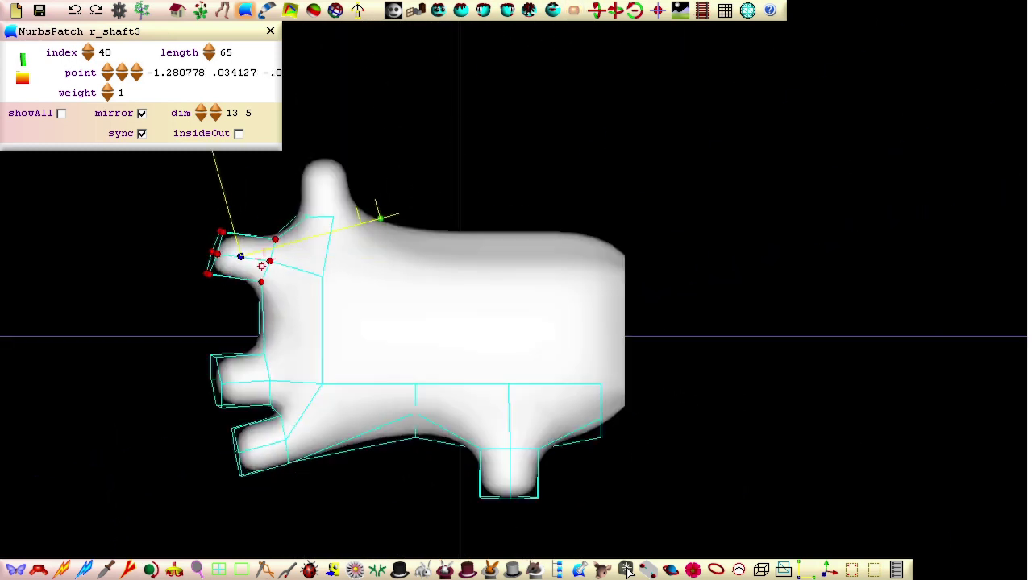
drag(268, 261, 270, 301)
drag(380, 260, 376, 241)
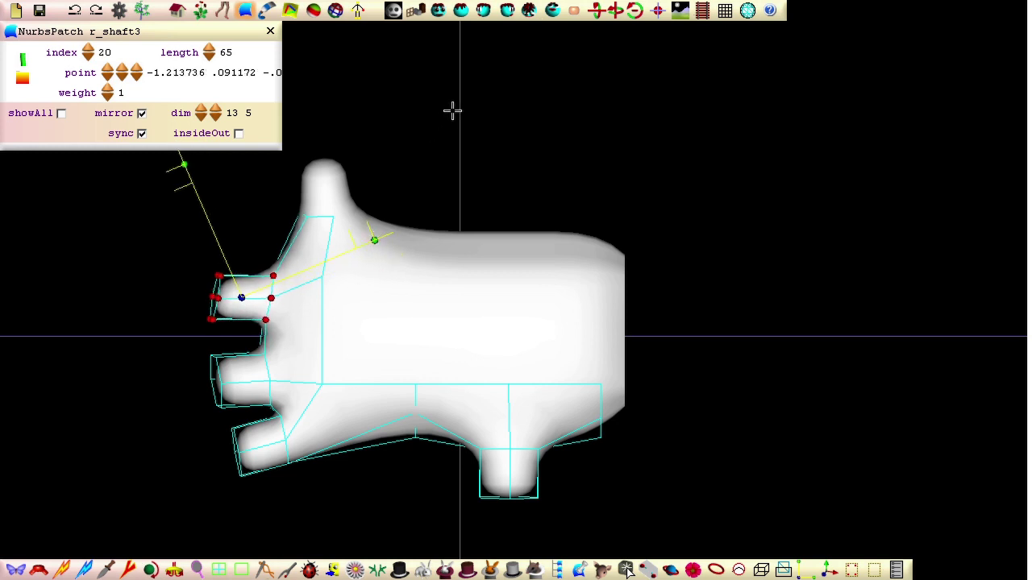
Straighten the third finger as seen from the hand's edge and round its tip loop with an automatic-radius ring.
drag(453, 111, 372, 462)
click(575, 11)
middle_drag(290, 378, 337, 479)
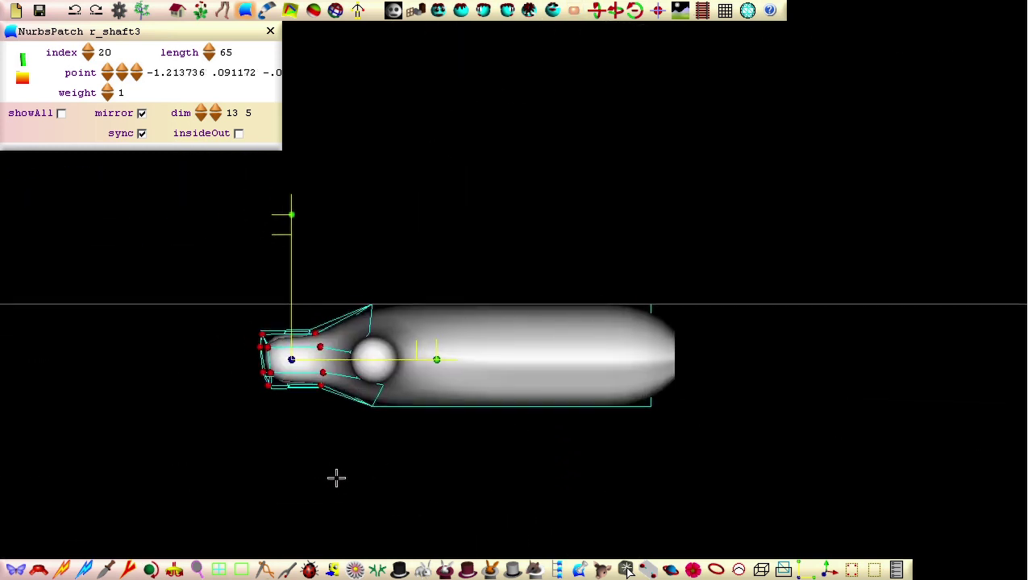
drag(337, 479, 287, 488)
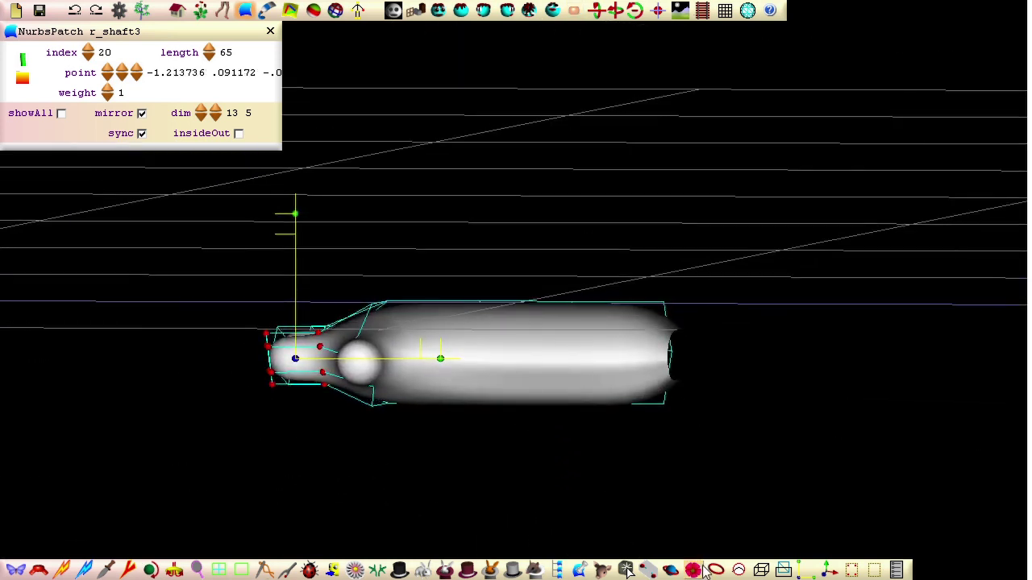
click(627, 570)
drag(414, 359, 412, 370)
drag(305, 423, 407, 413)
click(710, 564)
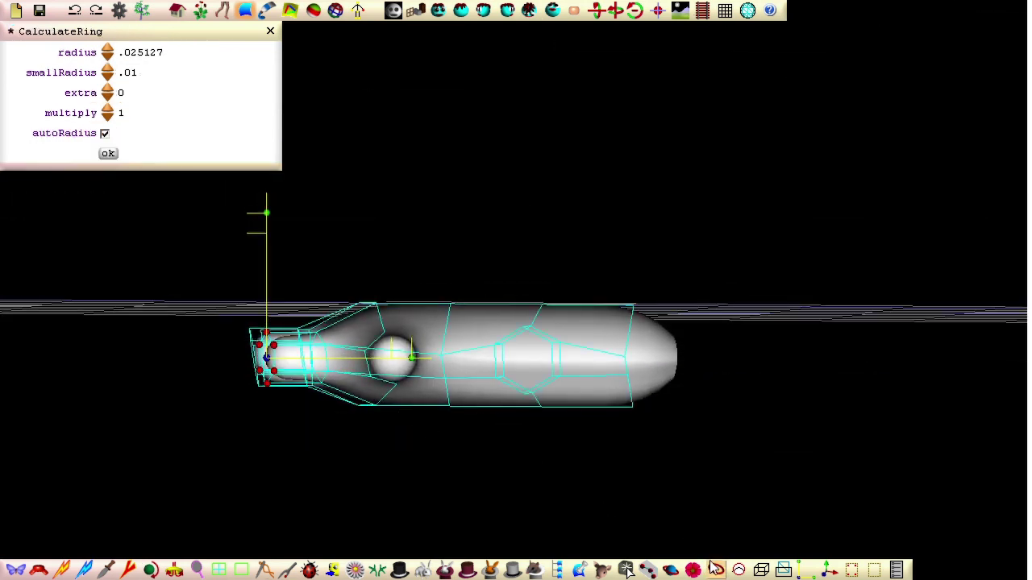
Round the third finger's base loop with an automatic-radius ring and tilt it upright in the edge view.
click(328, 360)
drag(464, 500, 374, 489)
drag(465, 357, 464, 378)
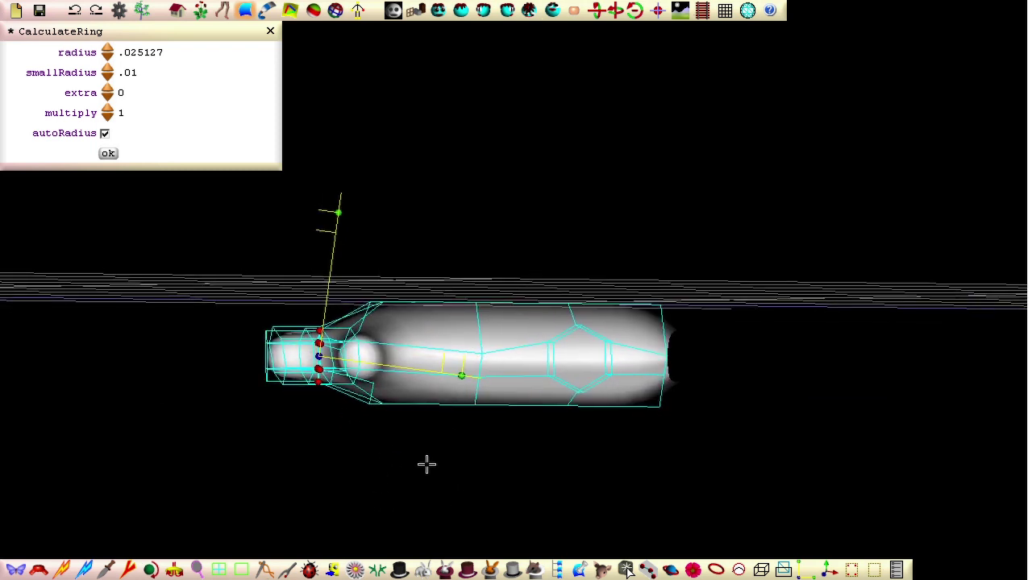
Select the fourth finger's control points, then rotate and move the finger beside the third, pointing away from the wrist.
drag(426, 465, 424, 463)
drag(371, 433, 378, 401)
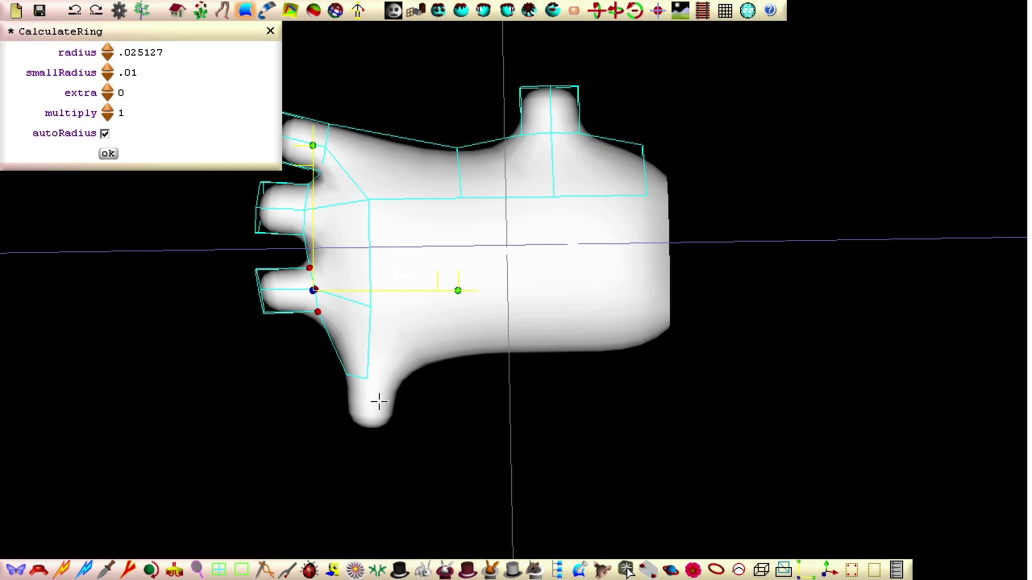
click(375, 400)
click(576, 14)
drag(517, 401, 479, 462)
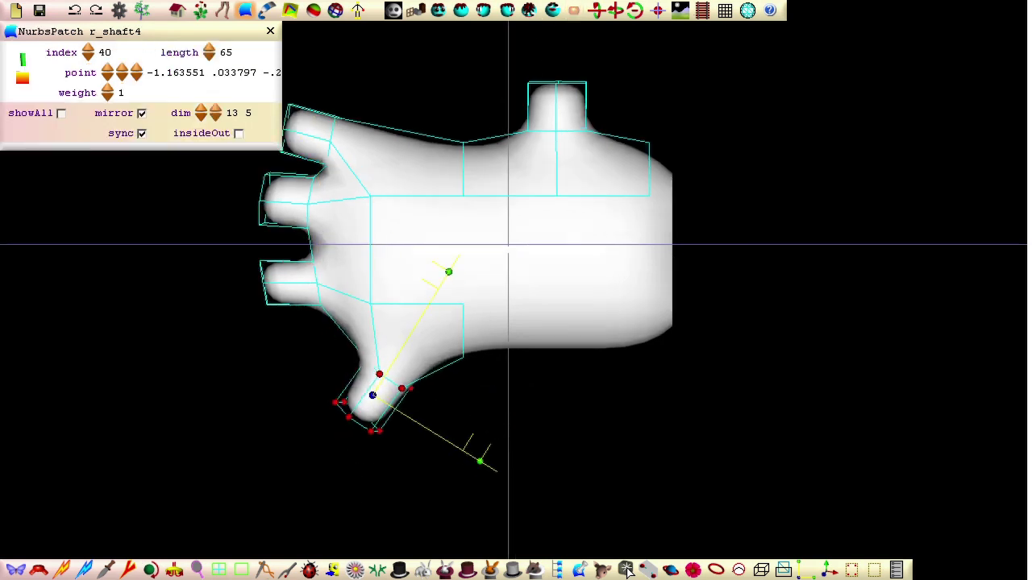
drag(401, 394, 361, 376)
drag(409, 458, 378, 470)
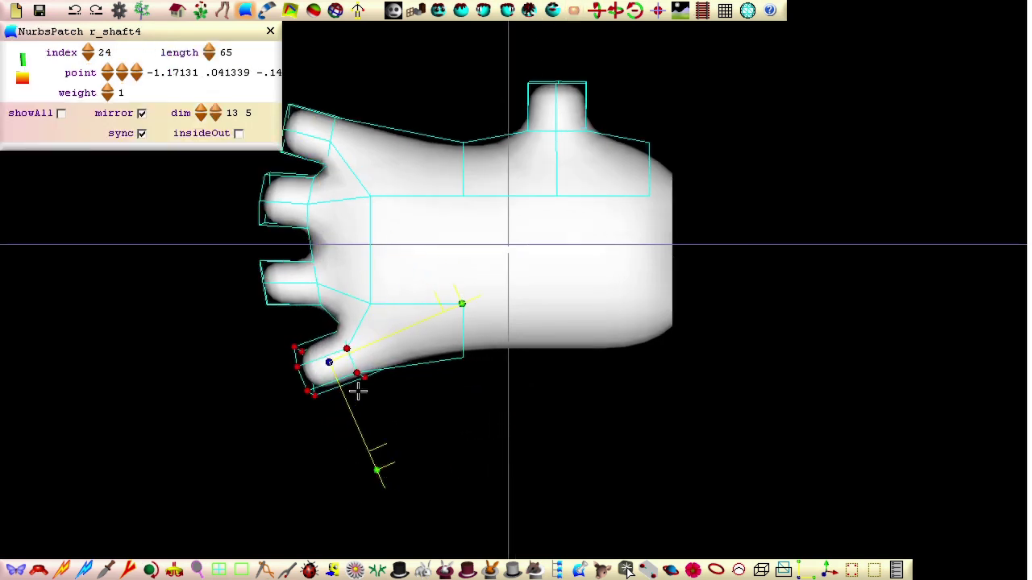
drag(357, 376, 340, 361)
Show the full control mesh and reposition the palm's control points just behind the finger bases to smooth the knuckle area.
drag(359, 382, 739, 253)
drag(626, 294, 709, 272)
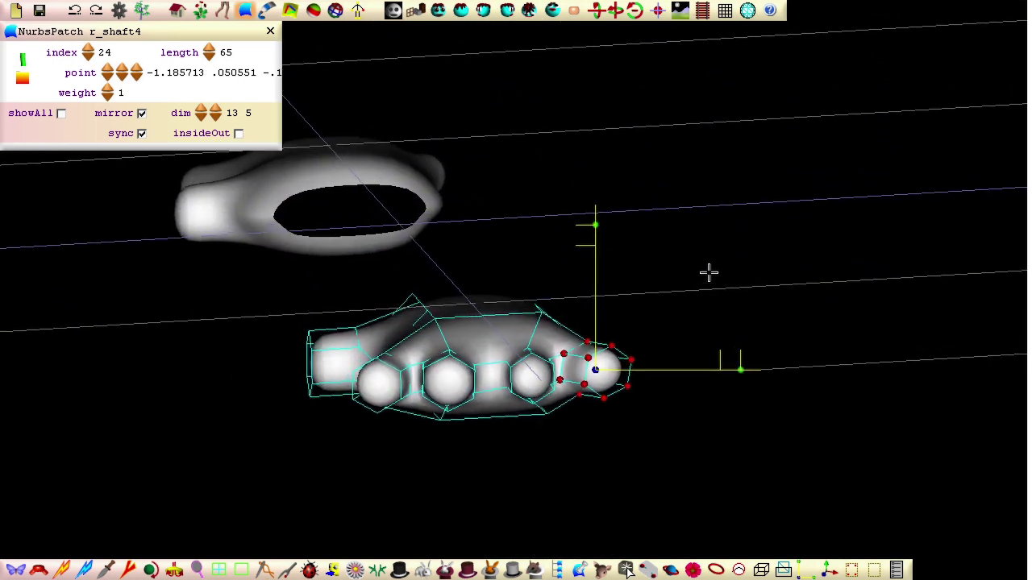
click(541, 314)
click(627, 571)
drag(542, 312, 537, 327)
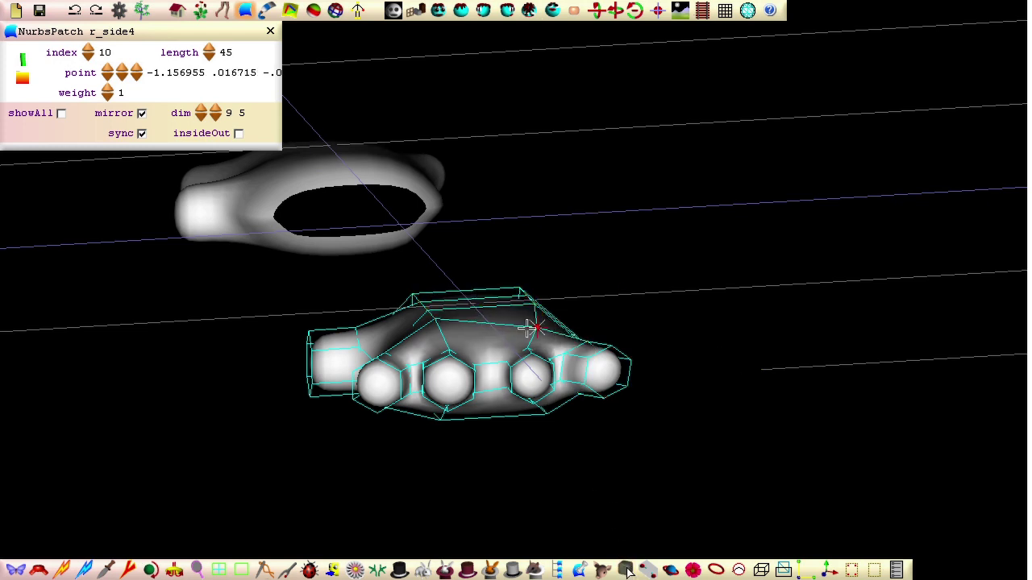
mouse_move(435, 319)
mouse_down()
mouse_move(439, 335)
mouse_move(430, 321)
mouse_up()
drag(536, 304, 538, 315)
Adjust the individual control points between and behind the finger bases, working from both ends of the hand.
drag(616, 280, 294, 448)
drag(445, 387, 445, 383)
drag(477, 380, 495, 374)
drag(516, 357, 524, 363)
drag(500, 439, 392, 196)
drag(403, 309, 397, 304)
mouse_move(420, 308)
mouse_down()
mouse_move(412, 305)
mouse_move(425, 302)
mouse_up()
drag(458, 313, 472, 293)
Adjust the palm control points between the thumb and the first finger as seen from the fingertip end.
drag(613, 234, 403, 225)
drag(540, 407, 500, 414)
drag(684, 263, 234, 495)
drag(411, 373, 410, 382)
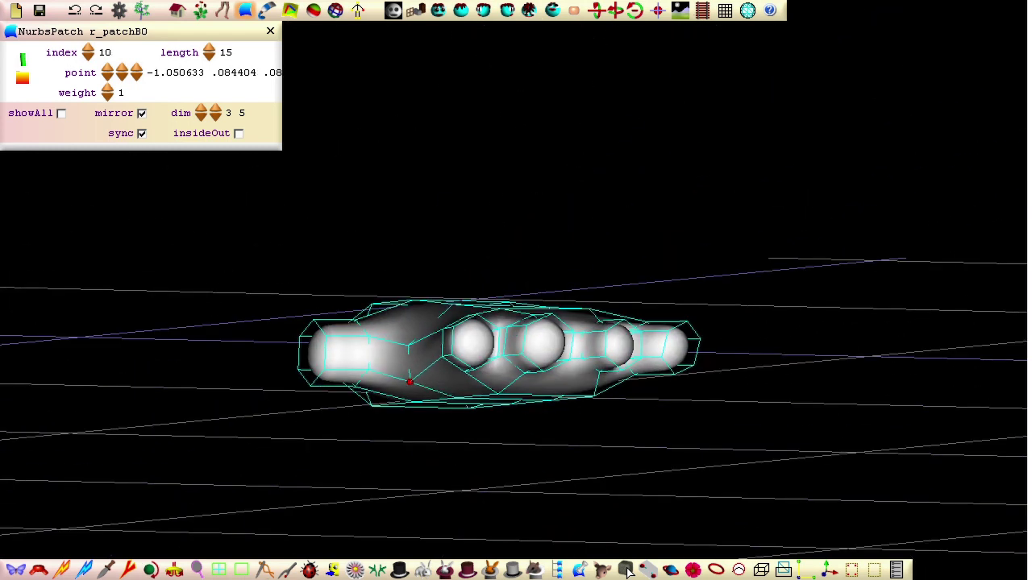
click(406, 376)
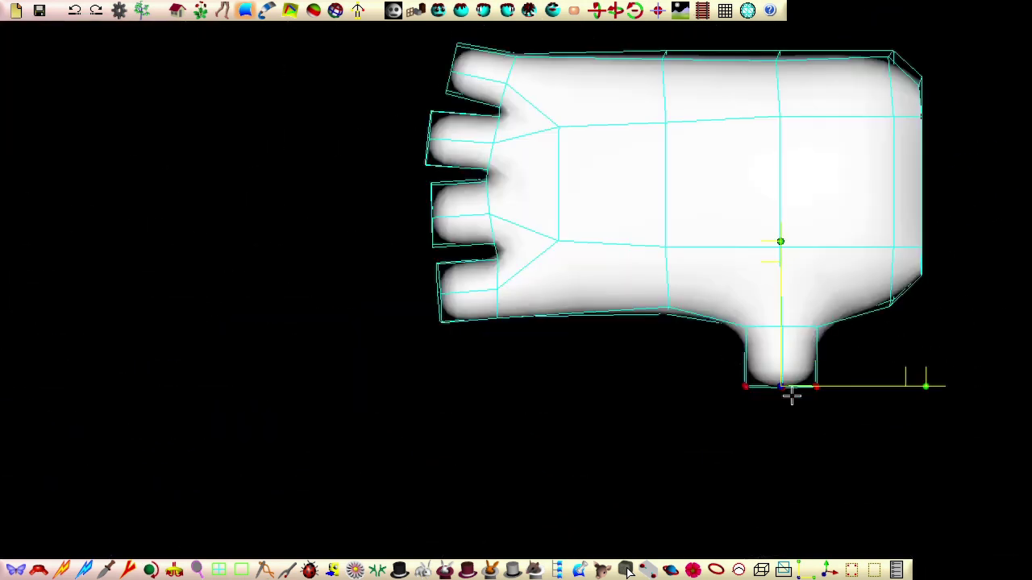
Extend the thumb tip diagonally toward the fingers, then insert a rounded control loop midway, set square to the thumb.
drag(786, 379, 631, 475)
click(64, 569)
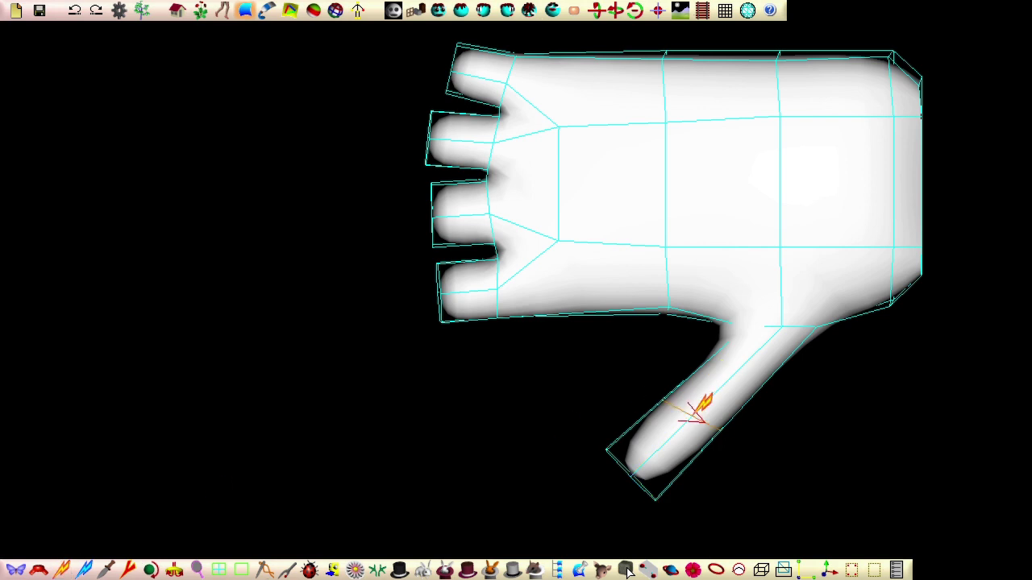
click(706, 408)
click(67, 121)
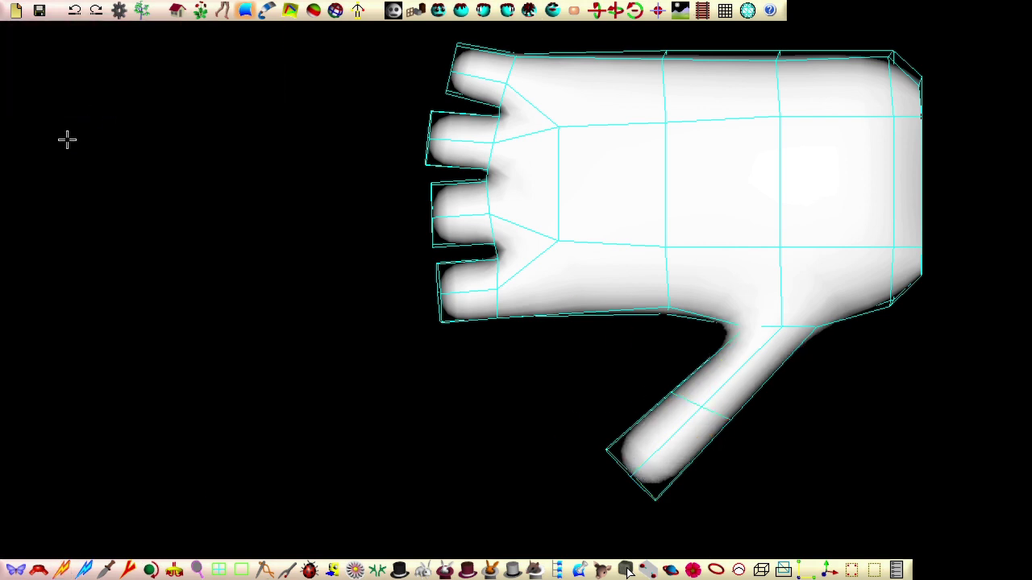
click(702, 406)
drag(843, 407, 824, 443)
Spread the control points on both sides of the thumb's base outward to widen it.
click(648, 570)
drag(816, 327, 831, 325)
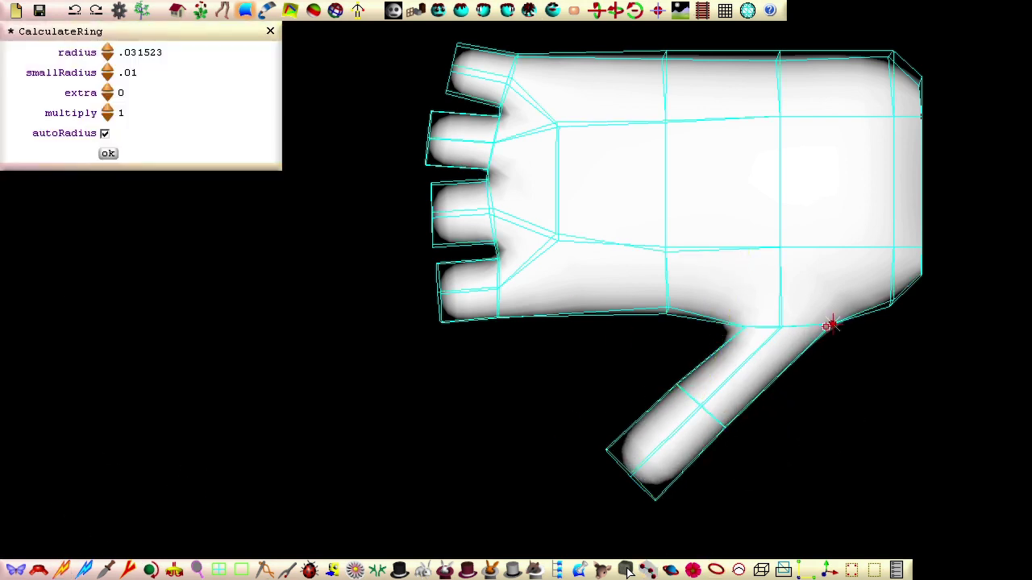
drag(746, 326, 728, 318)
click(648, 570)
Select the tip loops of the first, second and third fingers with the ring tool and lengthen each finger away from the palm.
click(714, 570)
click(445, 318)
drag(440, 293, 236, 306)
click(430, 247)
drag(430, 247, 220, 254)
click(424, 168)
drag(425, 167, 229, 161)
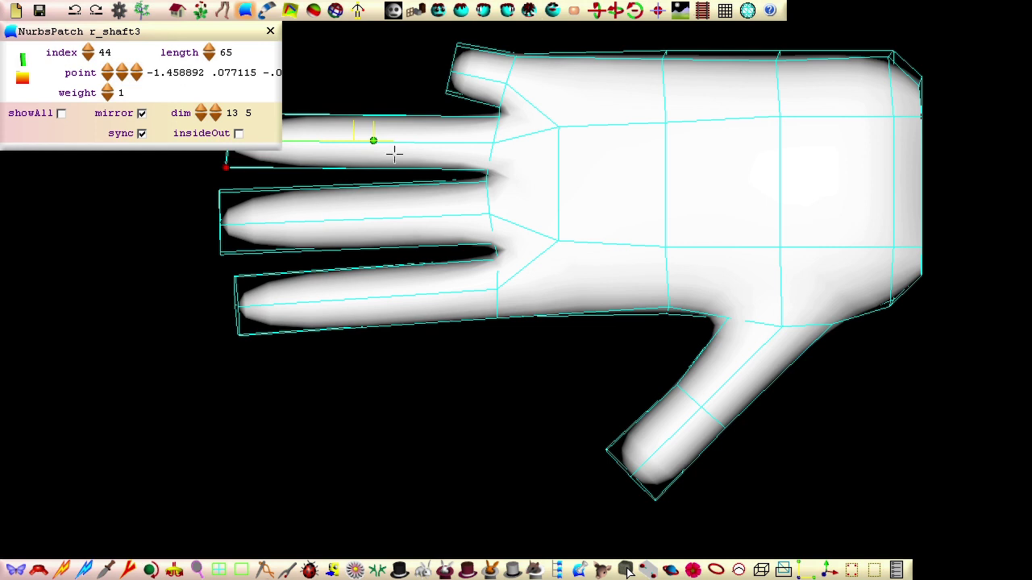
Select the fourth finger's tip loop with the ring tool and lengthen the finger, keeping it shorter than the third.
drag(170, 324, 231, 406)
key(r)
click(518, 128)
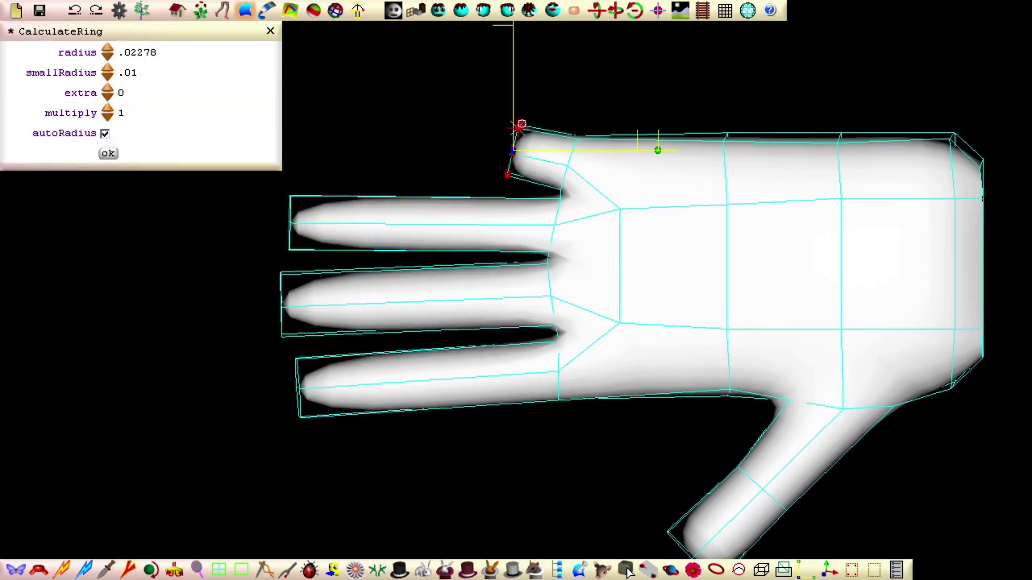
drag(513, 152, 504, 131)
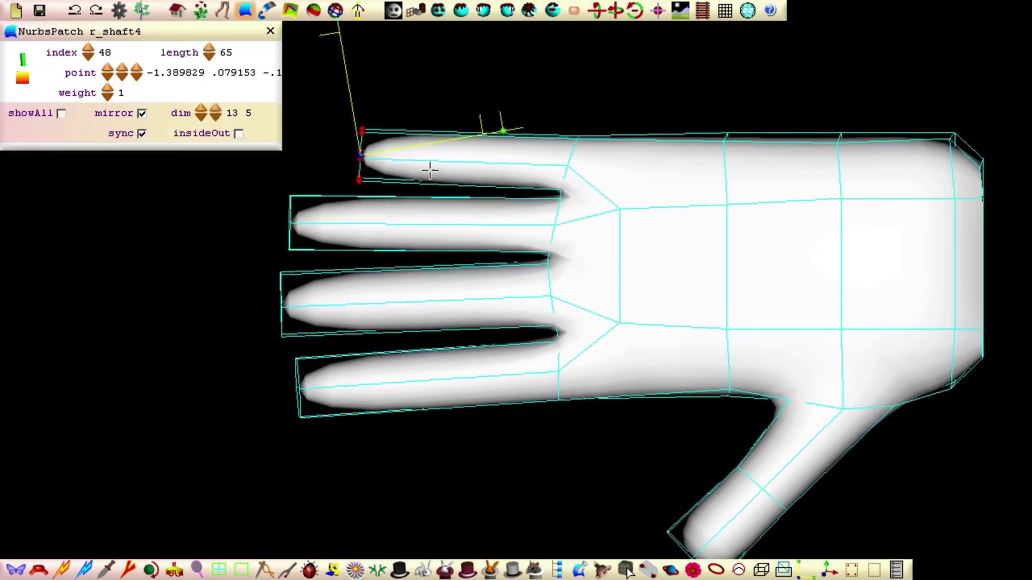
Round the new control loop midway along the first finger and move the finger's base point slightly toward the palm.
click(444, 375)
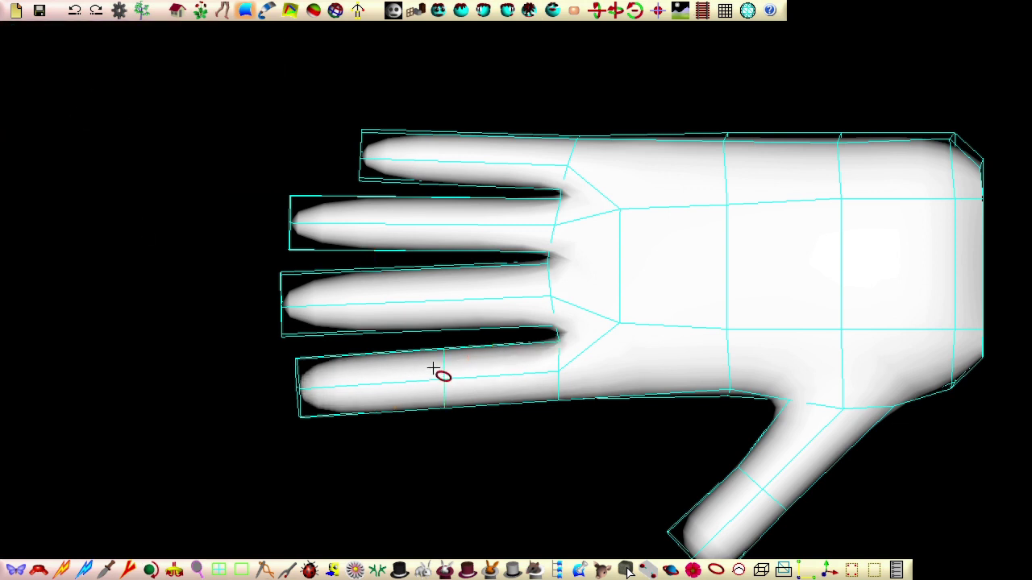
key(Return)
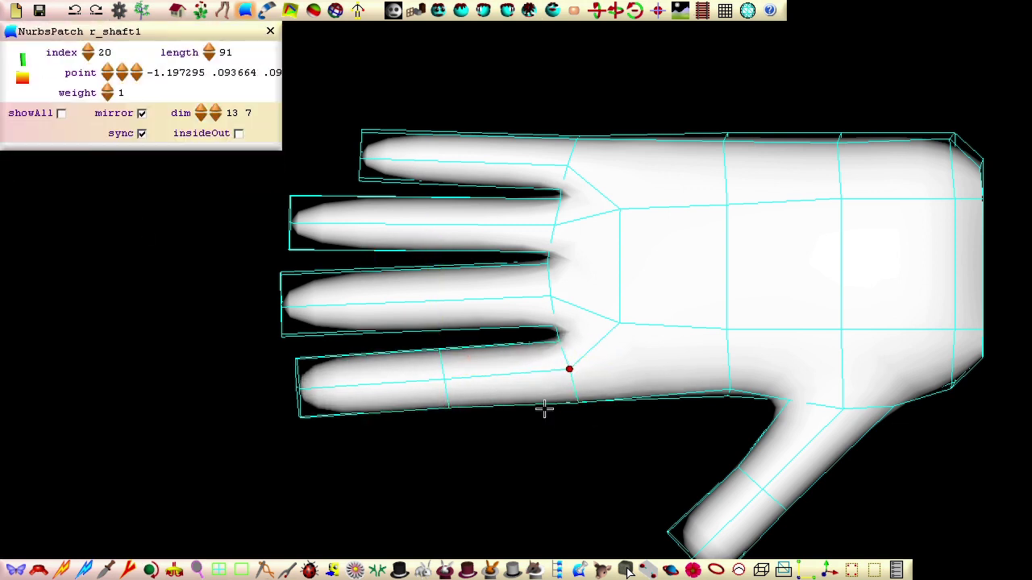
drag(560, 369, 569, 369)
click(649, 570)
Insert a control loop midway along the second, third and fourth fingers.
click(66, 568)
click(431, 299)
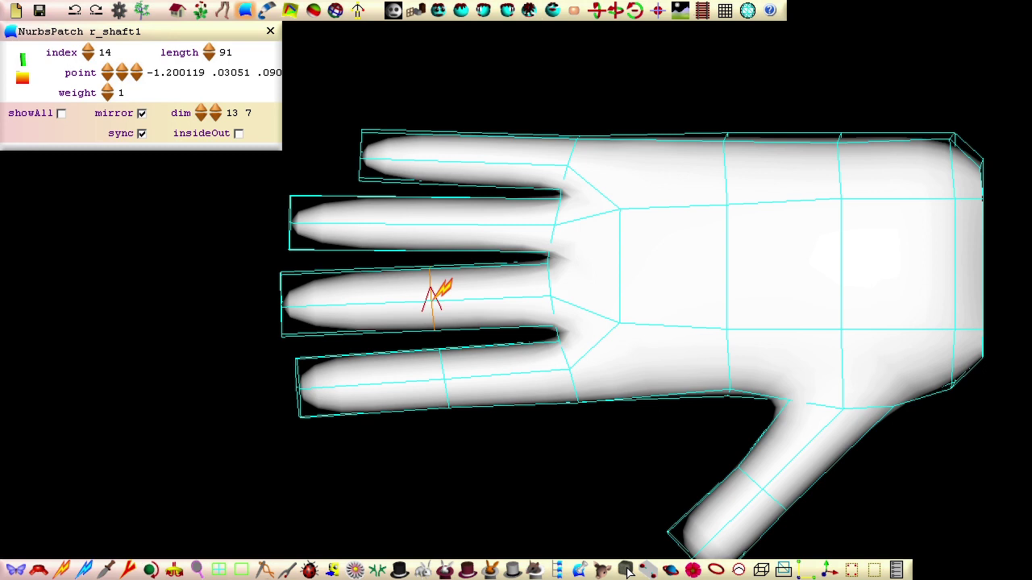
click(106, 109)
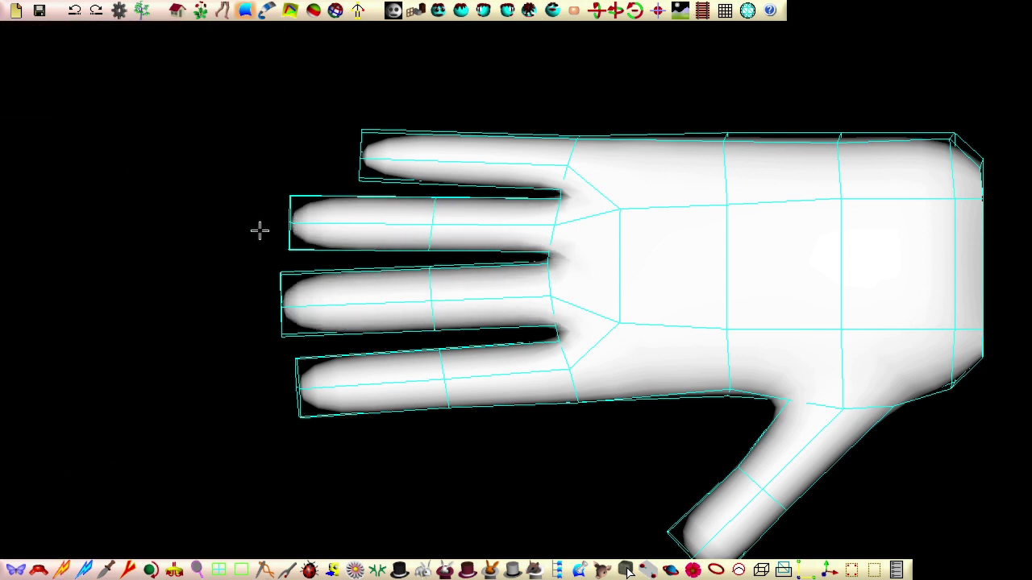
click(432, 224)
click(65, 570)
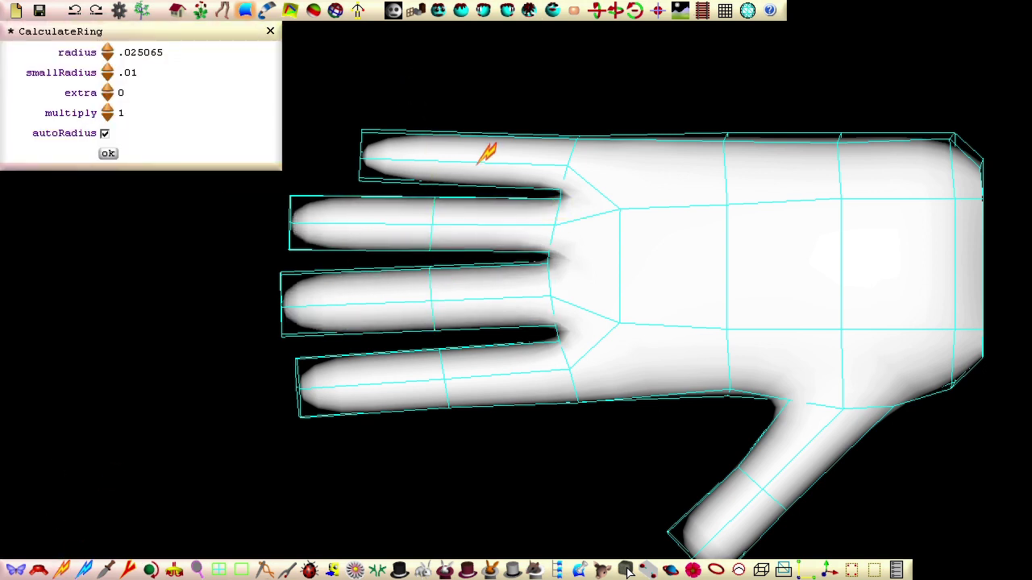
click(477, 162)
click(108, 92)
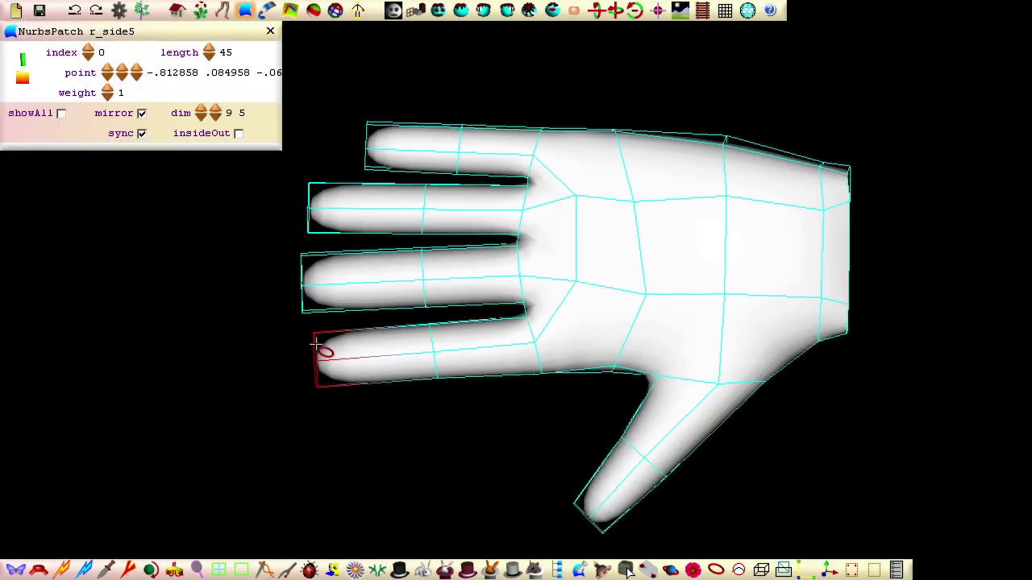
Resize the first finger's tip and middle loops with the ring tool, then resize the second finger's tip and extend it slightly.
click(316, 344)
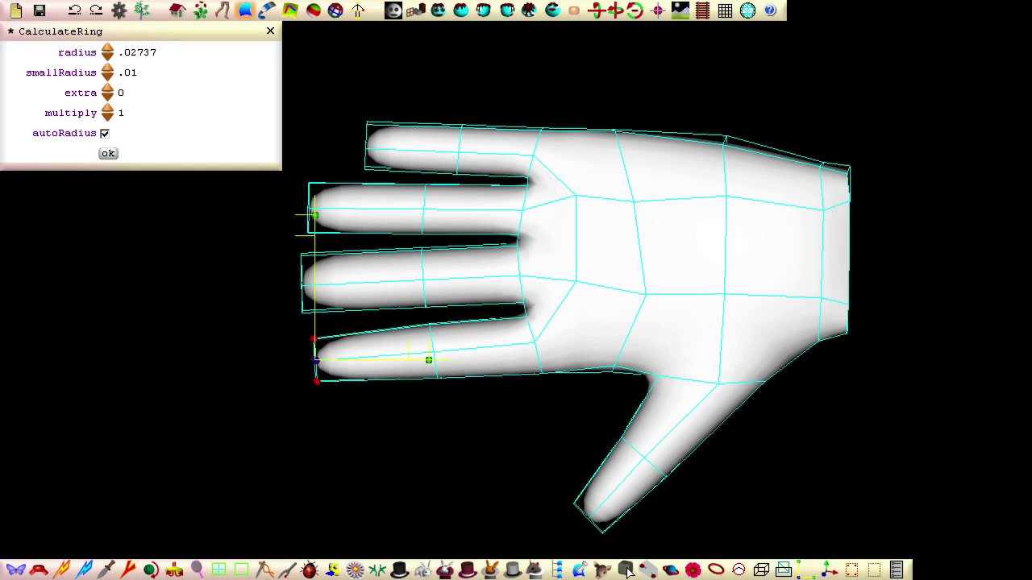
click(436, 367)
click(303, 297)
drag(302, 284, 289, 278)
Resize the tip and middle loops of the third and fourth fingers with the ring tool and nudge their tips into position.
click(309, 221)
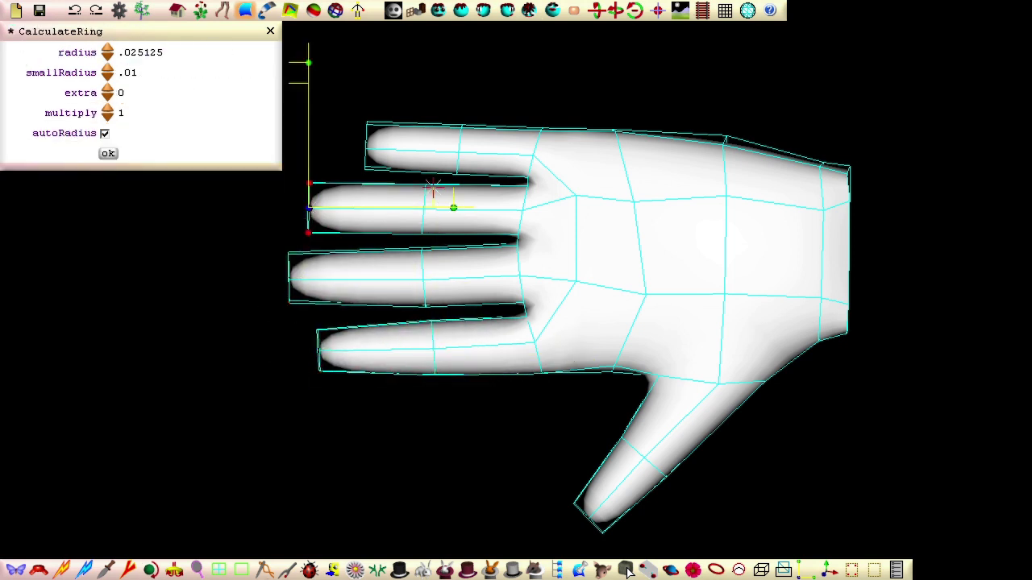
drag(309, 208, 318, 211)
click(366, 156)
drag(366, 146, 365, 153)
click(459, 157)
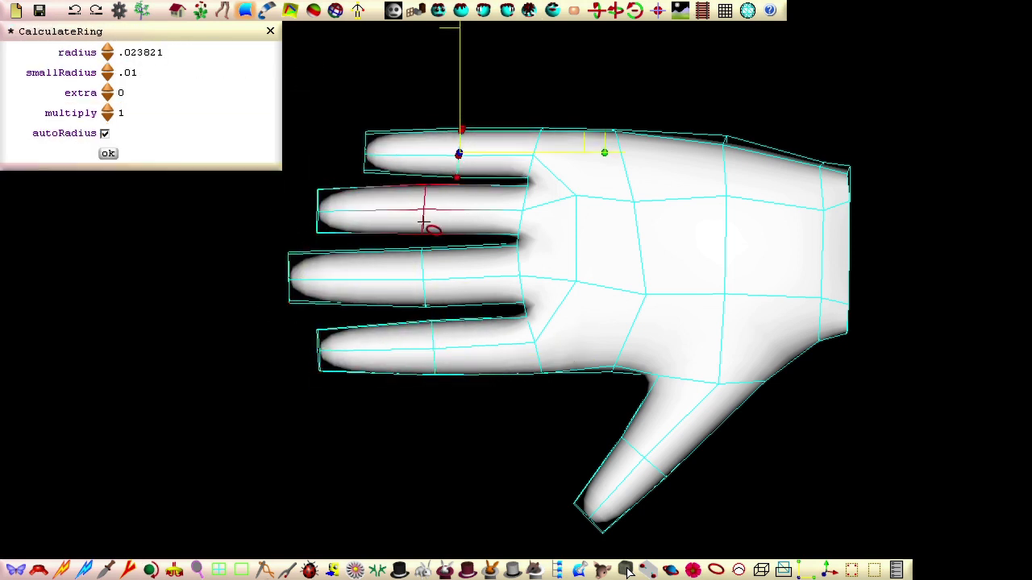
click(429, 229)
Select the control points near the wrist opening, scale them narrower and shift them slightly toward the fourth finger's side.
drag(786, 126, 890, 356)
drag(834, 107, 834, 127)
drag(834, 251, 834, 241)
Resize the thumb's middle and tip loops with the ring tool and move both closer to the palm.
click(632, 447)
drag(644, 457, 657, 435)
click(590, 518)
drag(589, 518, 593, 491)
Scale all four fingers slightly shorter and adjust the control point in the web between the first and second fingers.
middle_drag(290, 142, 372, 136)
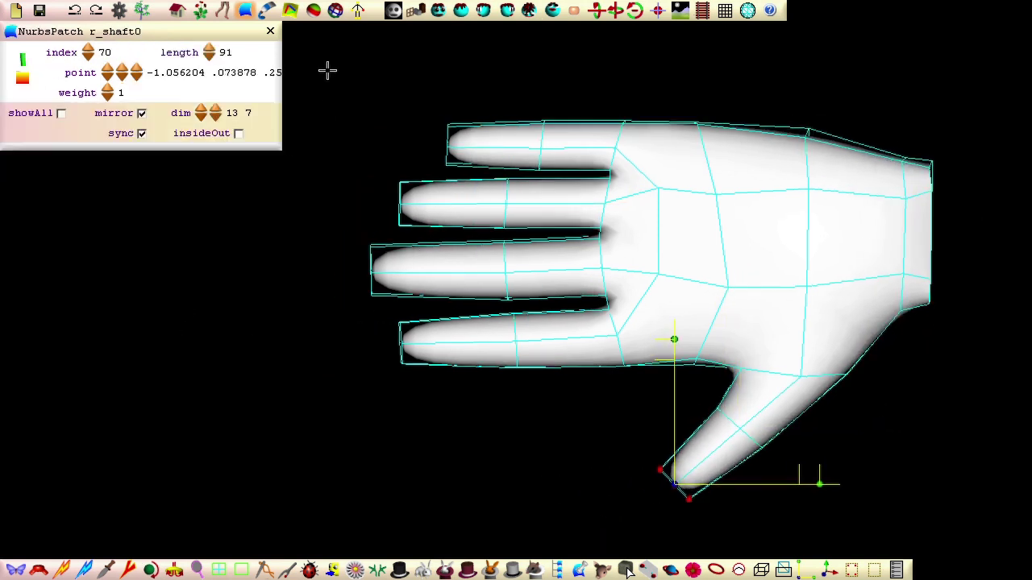
drag(327, 69, 734, 386)
right_drag(550, 245, 735, 249)
drag(880, 249, 867, 250)
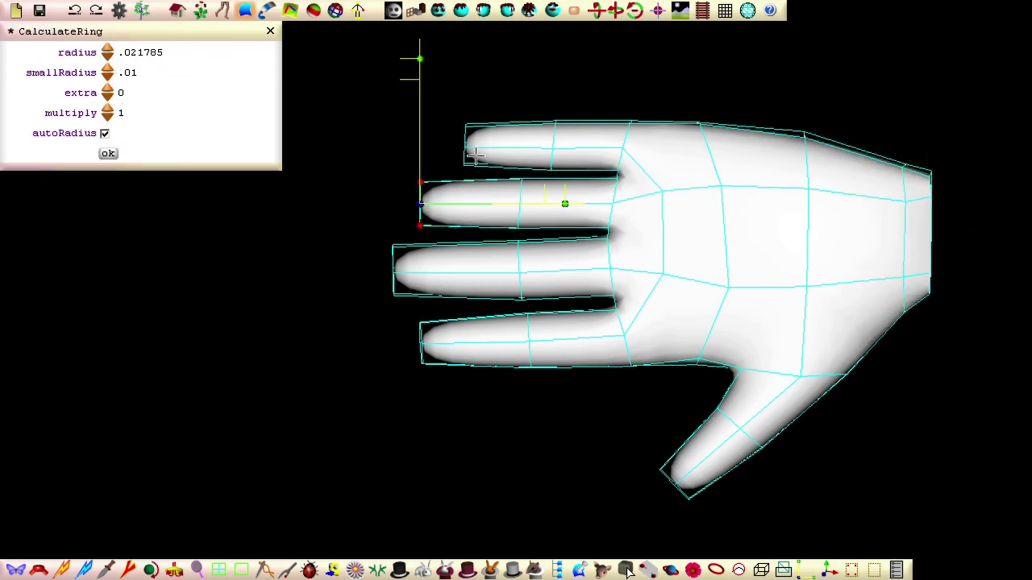
drag(617, 296, 614, 307)
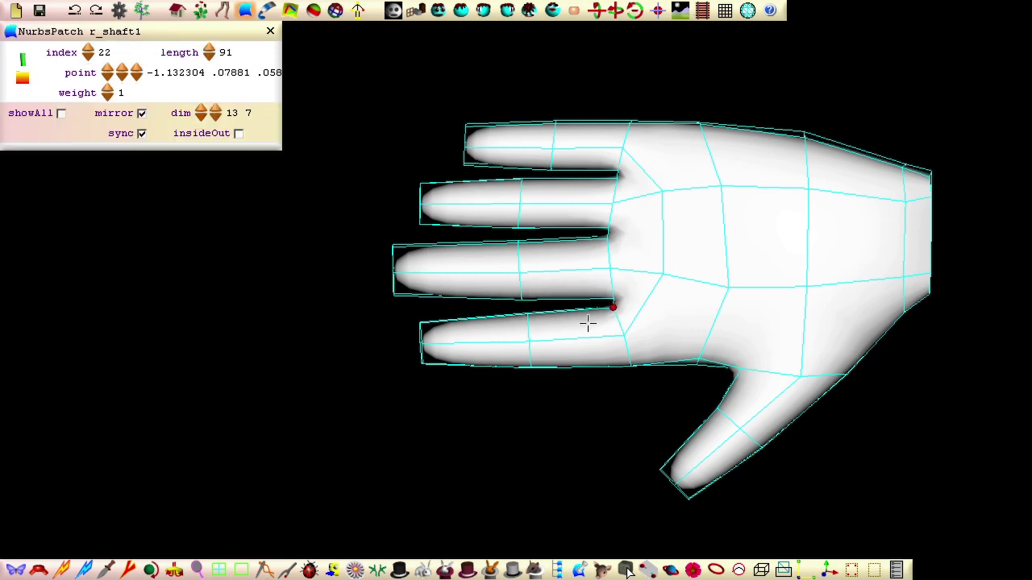
Insert a patch line from between the first and second fingers across the hand to the thumb base, reversing its direction.
drag(361, 220, 415, 306)
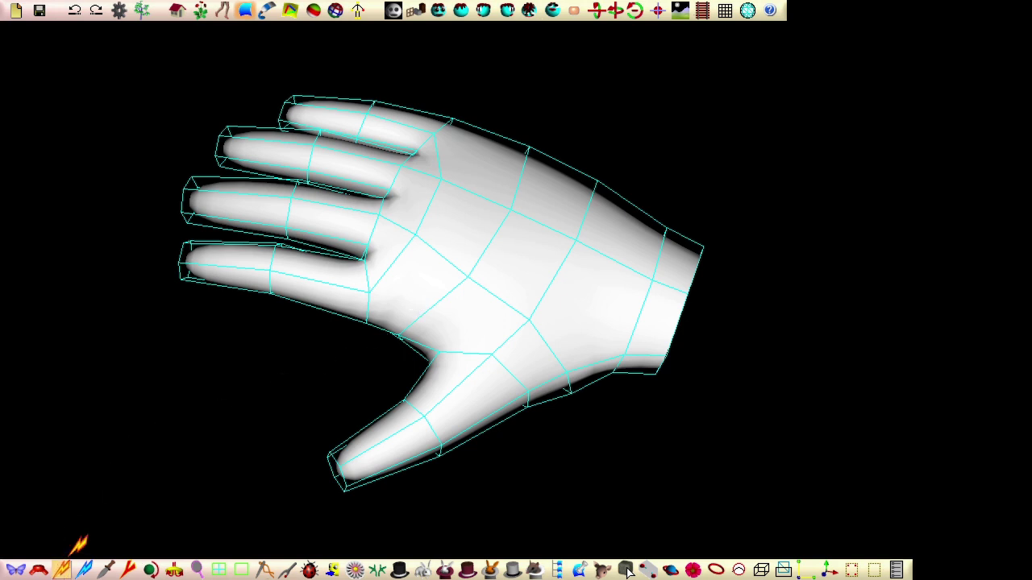
click(517, 330)
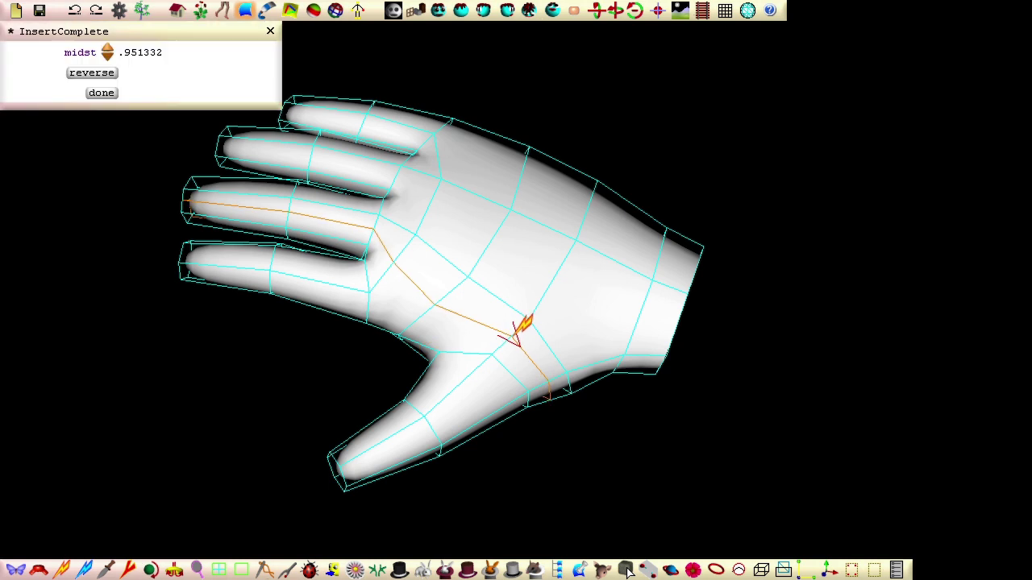
click(84, 74)
drag(110, 301, 317, 426)
right_drag(162, 243, 257, 295)
click(352, 258)
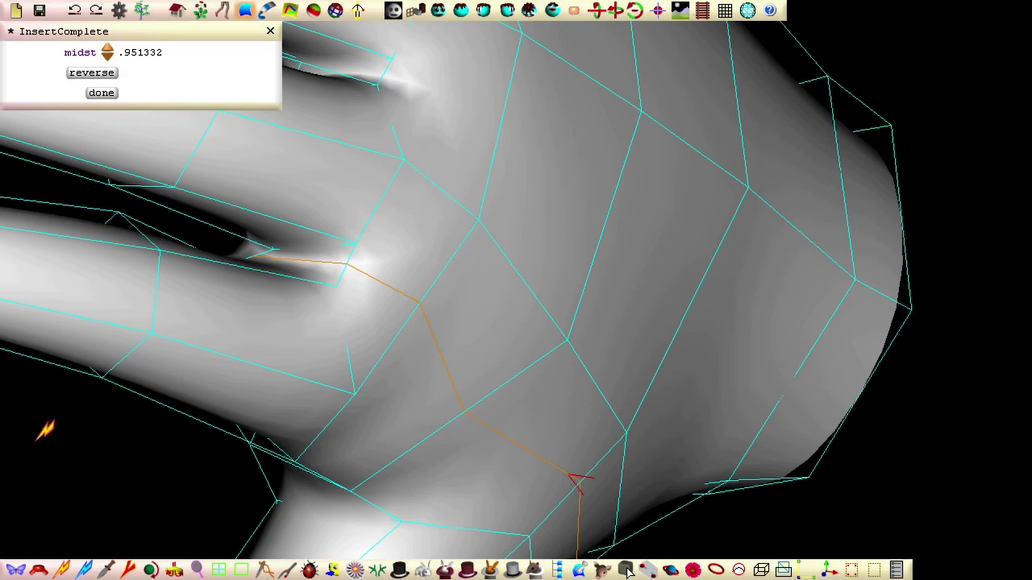
middle_drag(41, 427, 633, 491)
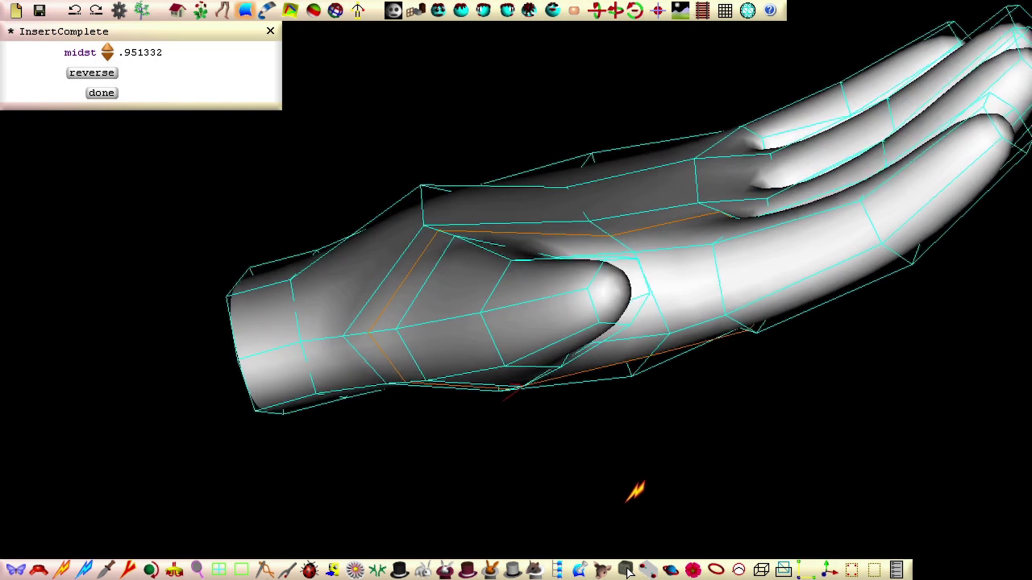
click(108, 96)
Reposition the control points along the inserted line and around the thumb base to even out their spacing.
middle_drag(62, 143, 412, 157)
scroll(411, 156, down, 5)
drag(484, 236, 527, 175)
drag(469, 310, 502, 330)
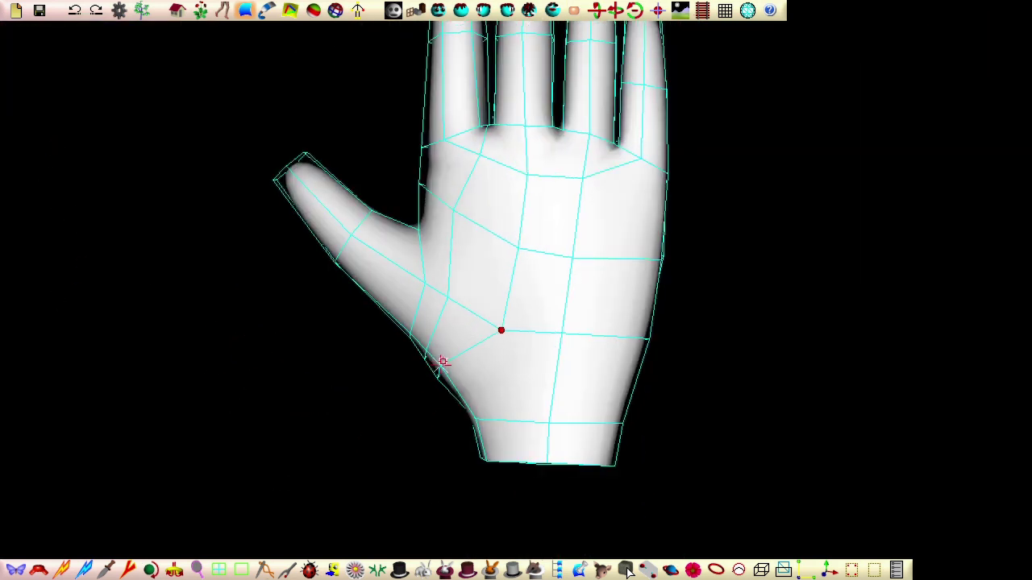
drag(442, 366, 457, 385)
drag(480, 155, 472, 179)
drag(454, 210, 472, 224)
drag(448, 297, 462, 306)
drag(425, 283, 414, 279)
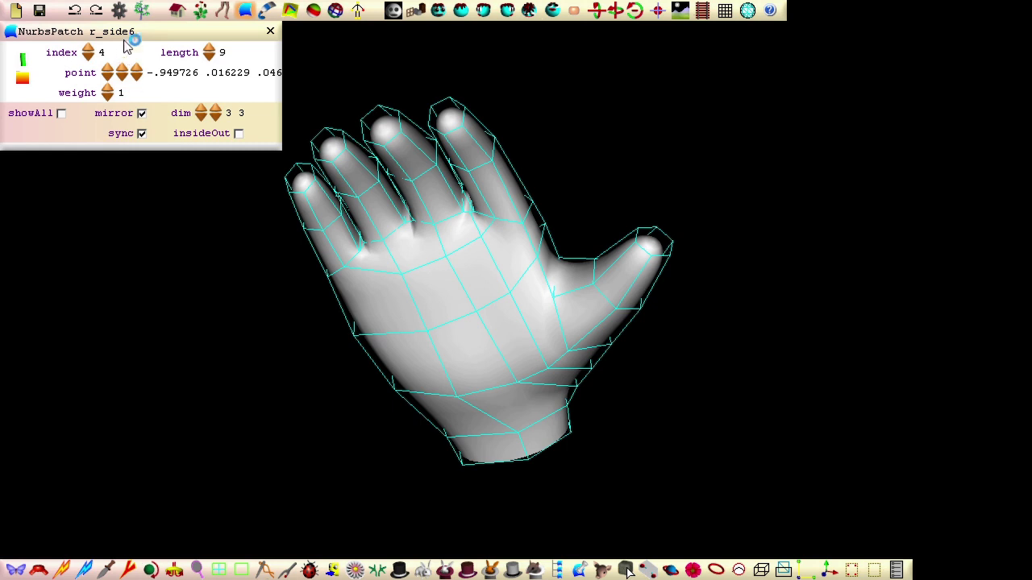
Rename the part1 node in the scene tree to pelvis.
click(142, 11)
click(833, 67)
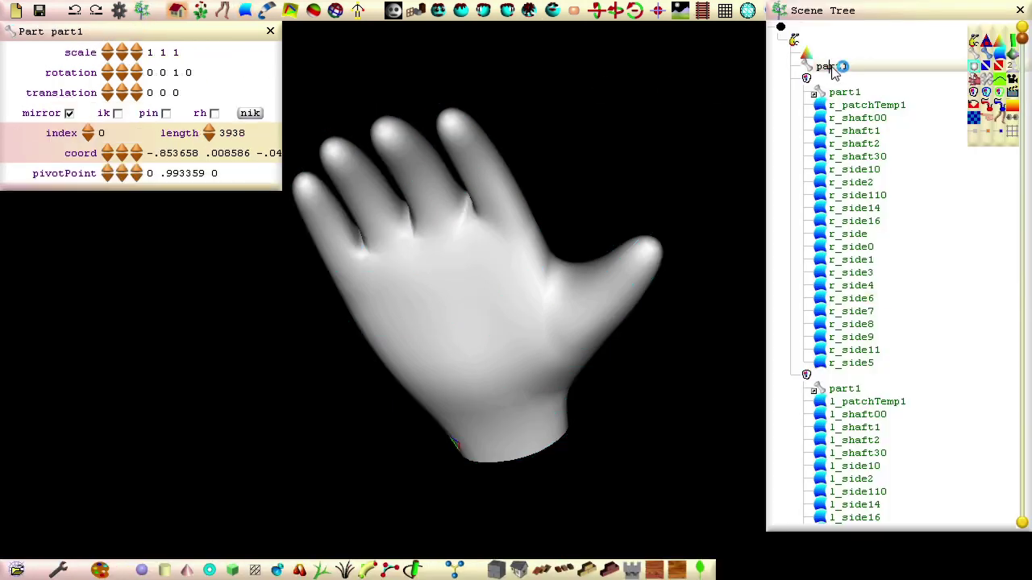
key(ctrl+a)
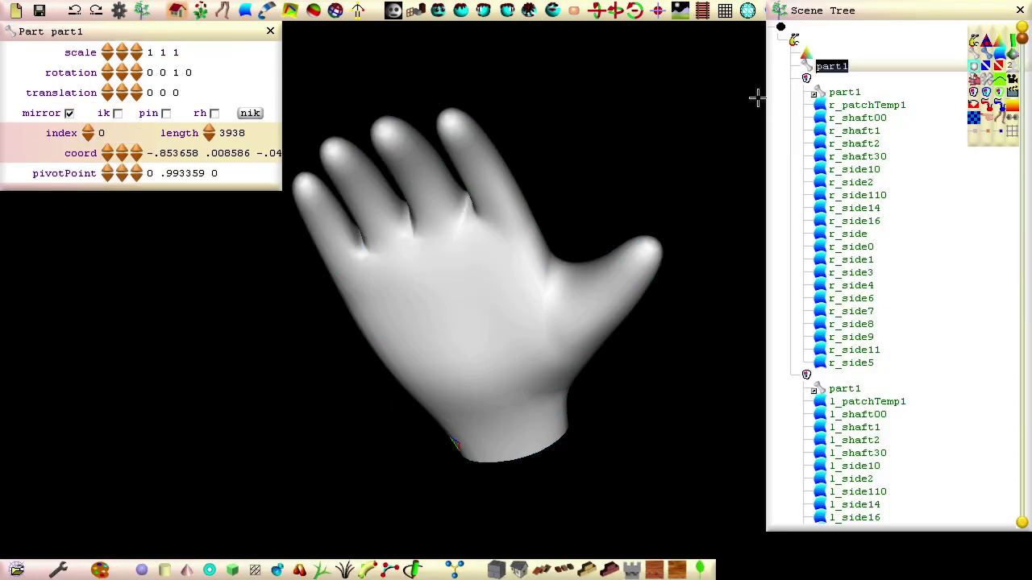
text(pelvis)
key(Return)
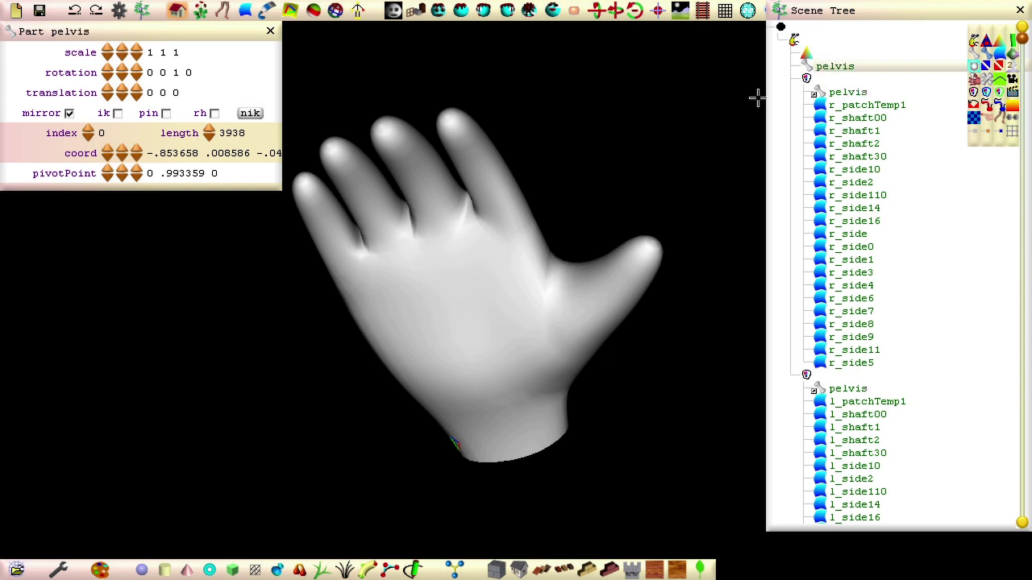
Save the model as a new file named hands in the Modelling Hands folder.
click(16, 9)
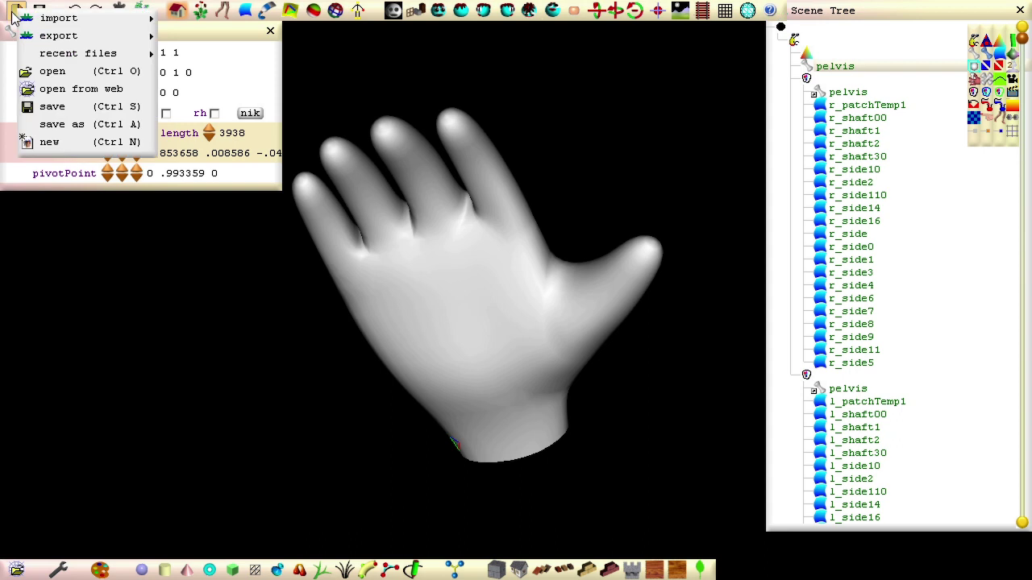
click(63, 126)
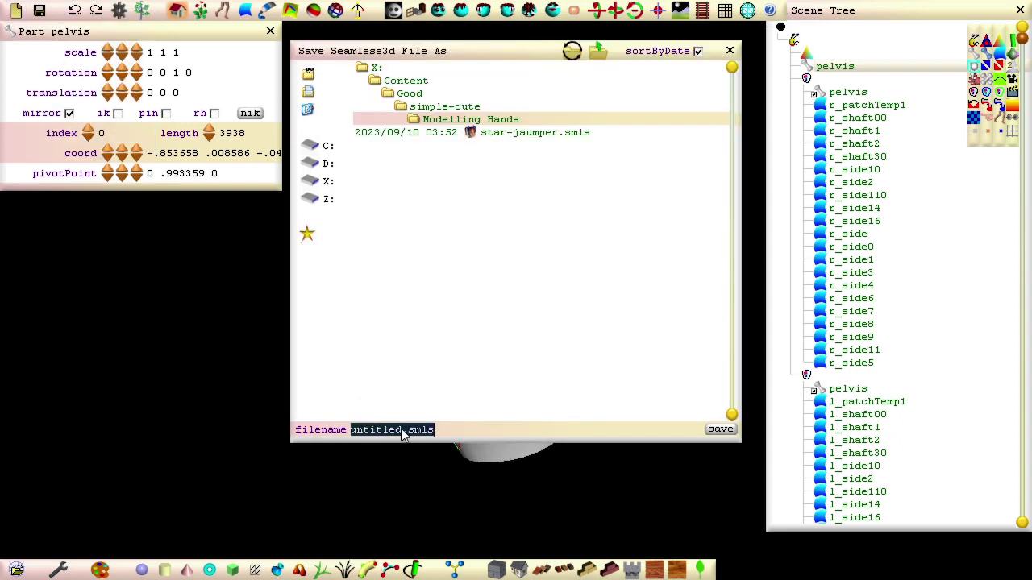
text(hands)
click(720, 429)
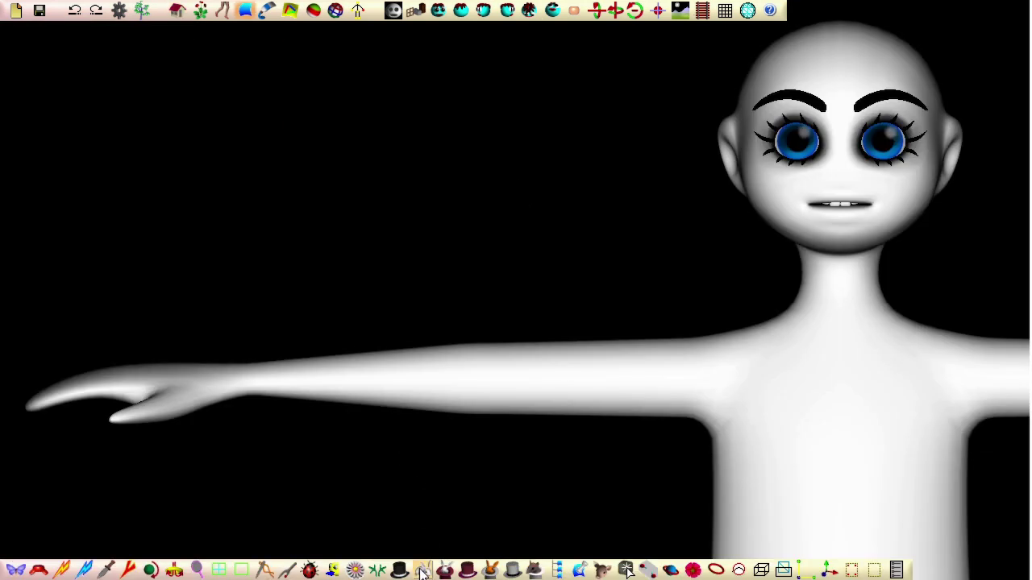
Show the figure's control mesh with its patch subdivision lines and cut the arm between the two wrist loops.
click(423, 571)
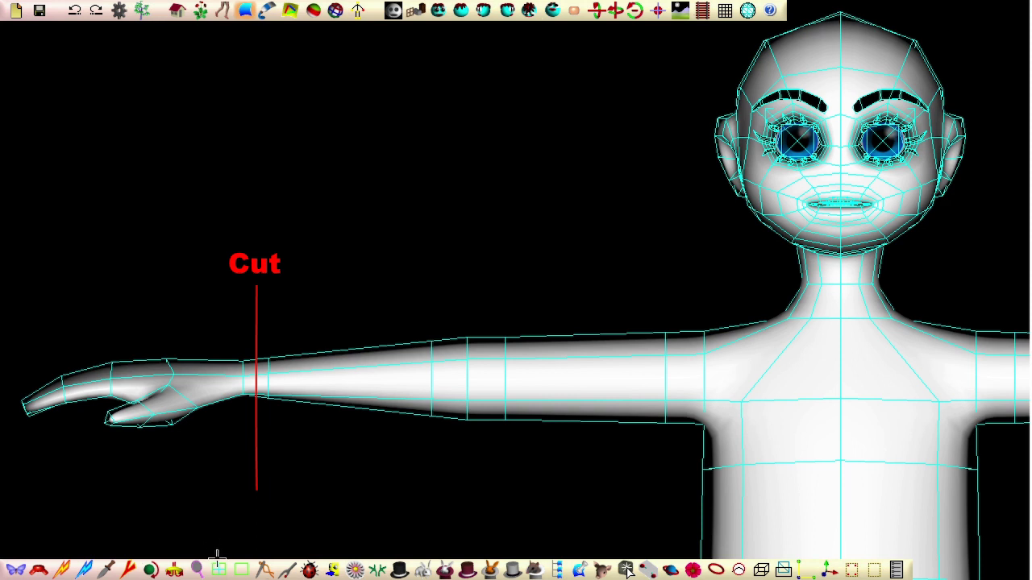
click(219, 571)
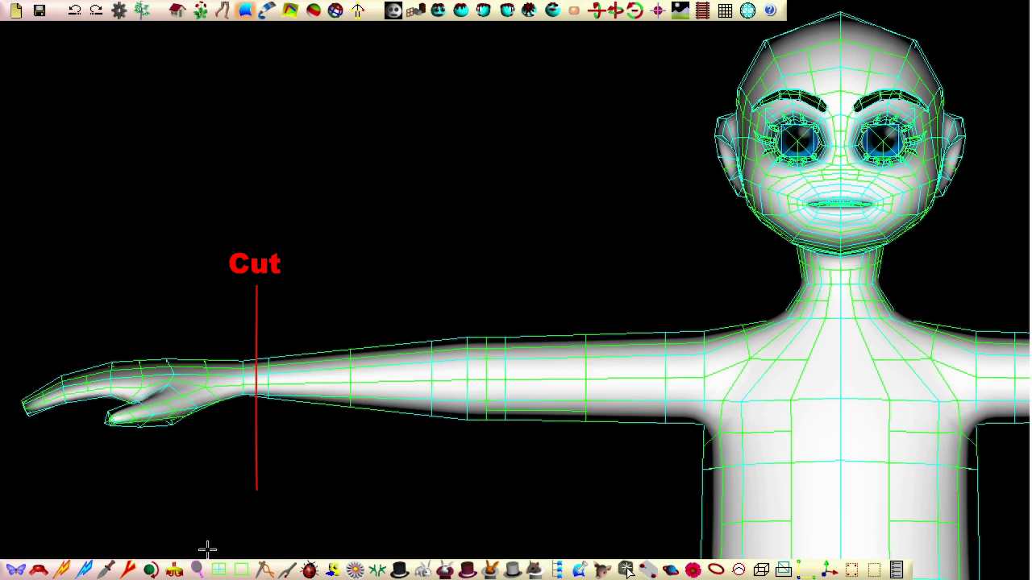
click(267, 374)
click(658, 11)
drag(197, 570, 200, 502)
middle_drag(241, 489, 386, 485)
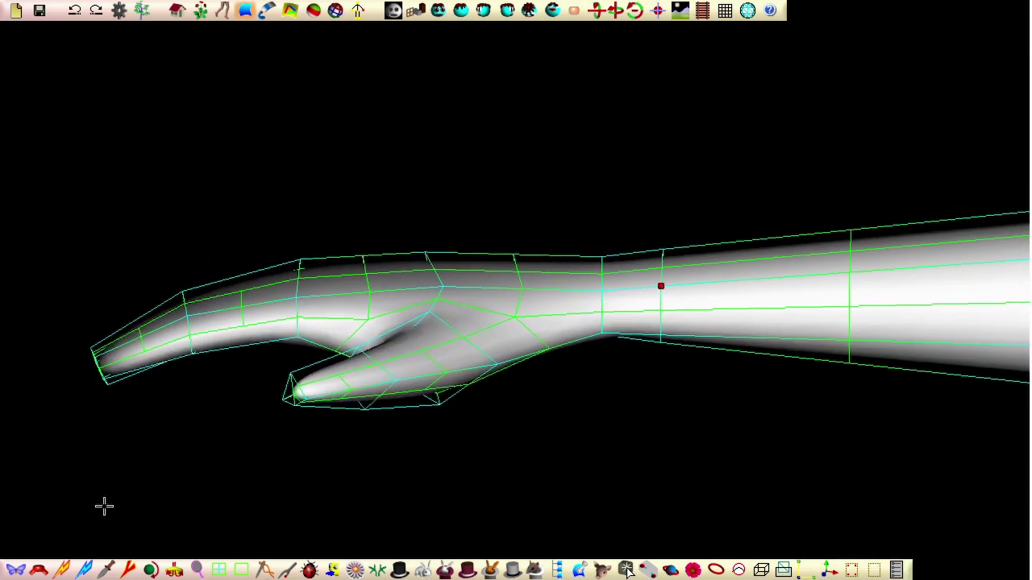
click(106, 570)
click(634, 284)
click(101, 52)
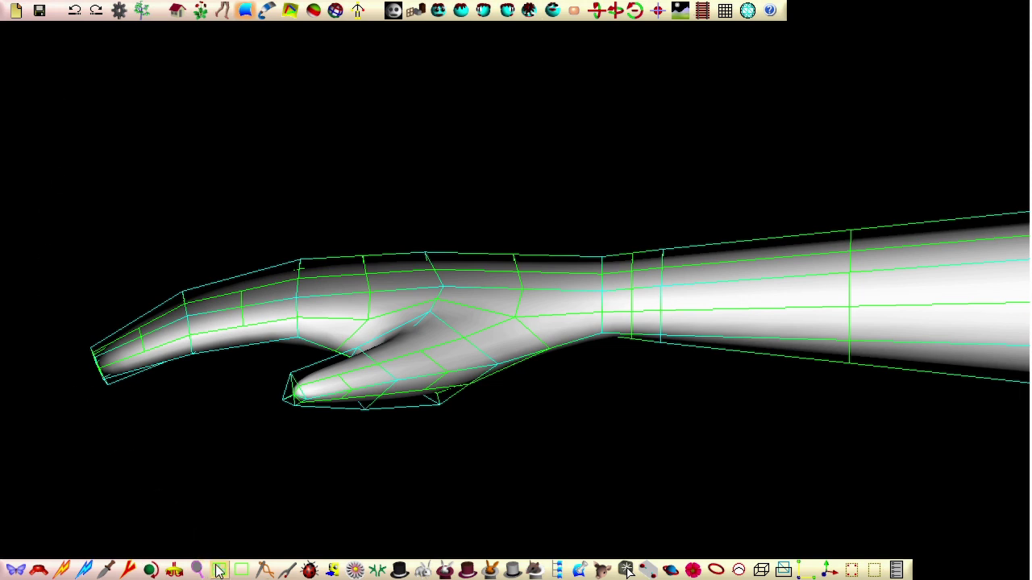
Hide the subdivision lines and delete all control points of the old hand up to the wrist cut.
click(219, 570)
drag(52, 103, 624, 514)
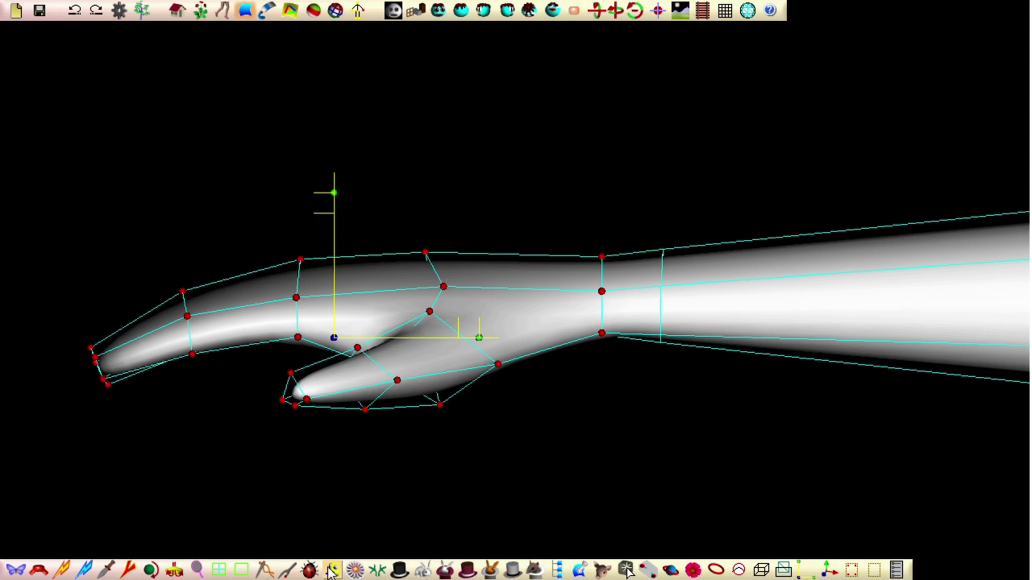
key(Delete)
right_drag(231, 375, 263, 226)
middle_drag(423, 395, 56, 400)
Import the patches from hands.smls into the figure.
click(17, 10)
mouse_move(105, 23)
click(211, 23)
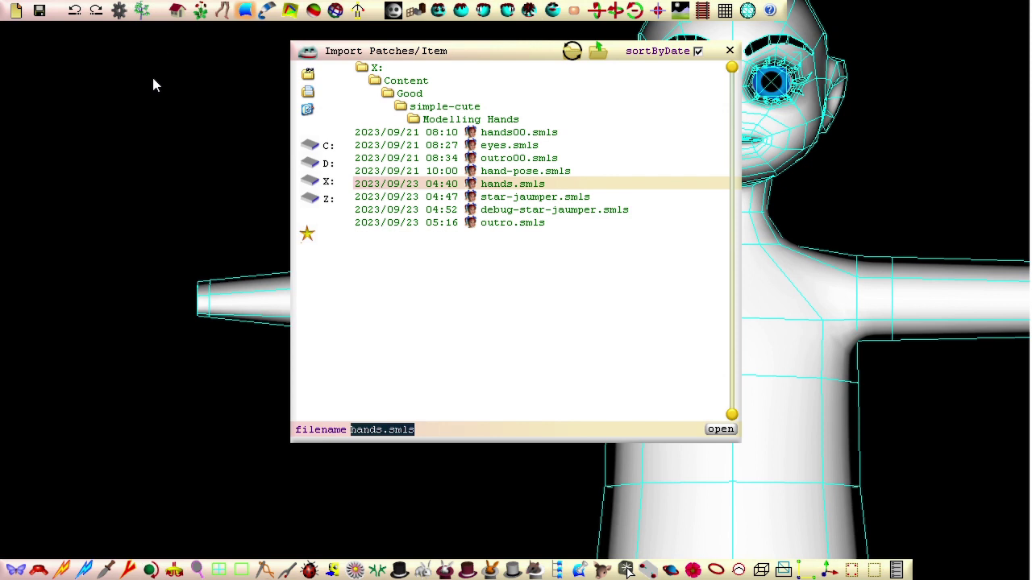
click(721, 429)
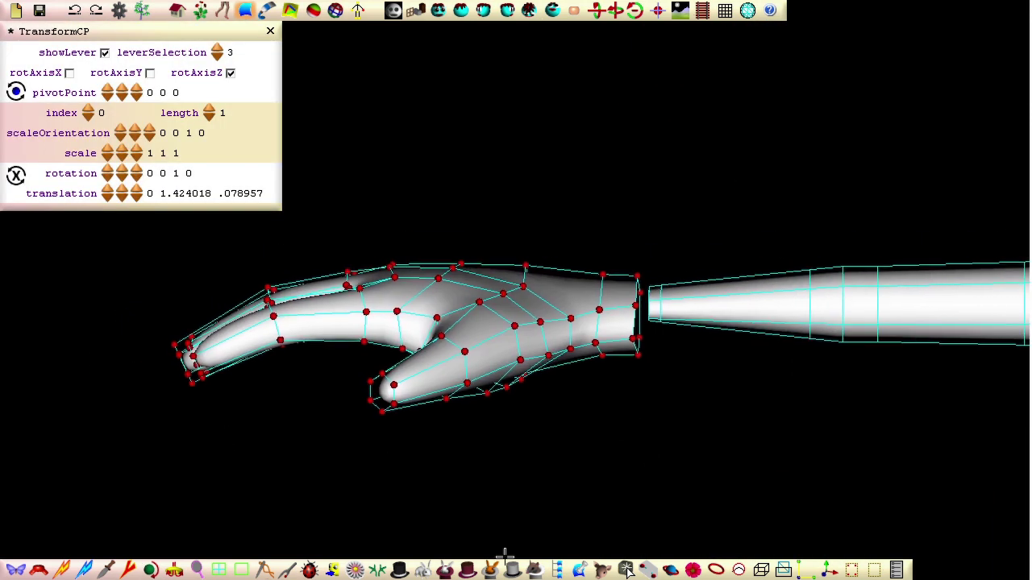
Select the whole imported hand, place the pivot at its wrist opening and scale it uniformly to about half size.
drag(83, 231, 700, 457)
drag(376, 346, 638, 337)
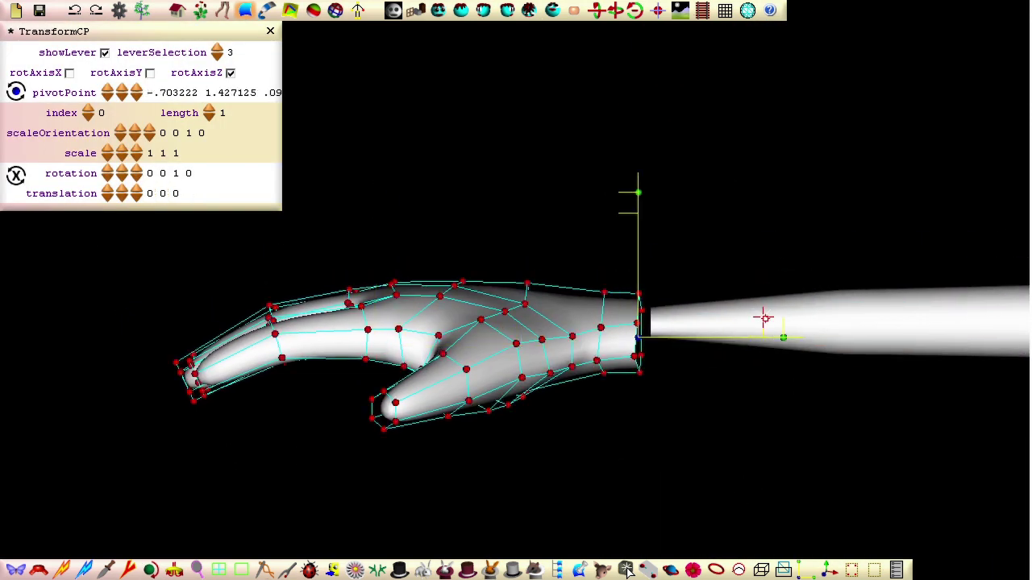
drag(782, 337, 709, 337)
drag(637, 346, 645, 331)
shift+drag(396, 202, 258, 552)
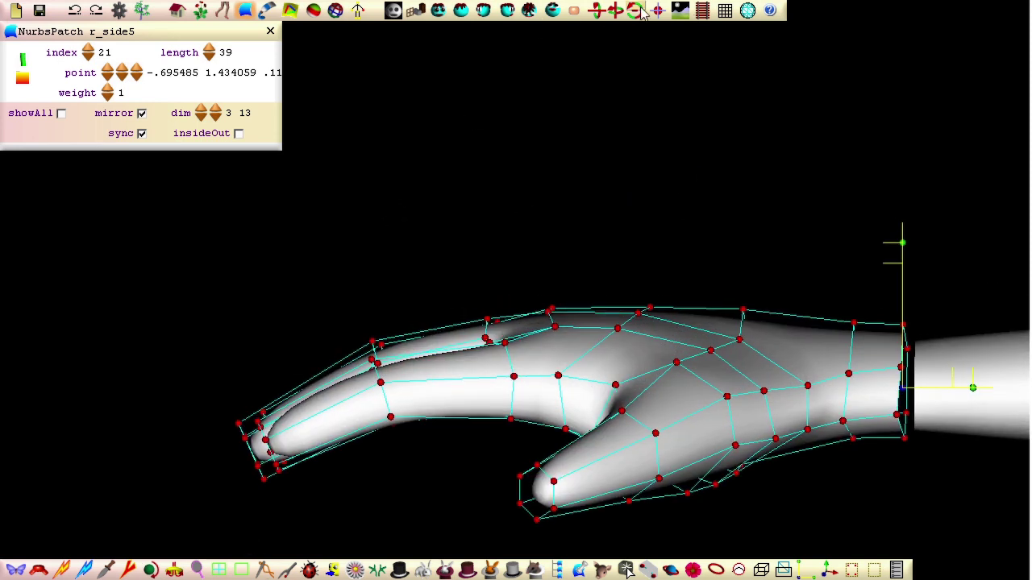
Scale the hand slightly smaller and shift it to align its wrist opening with the arm's end from front and above.
click(658, 11)
shift+drag(440, 182, 425, 229)
drag(516, 145, 516, 167)
drag(517, 231, 527, 232)
click(529, 11)
shift+drag(530, 424, 520, 166)
drag(521, 232, 522, 124)
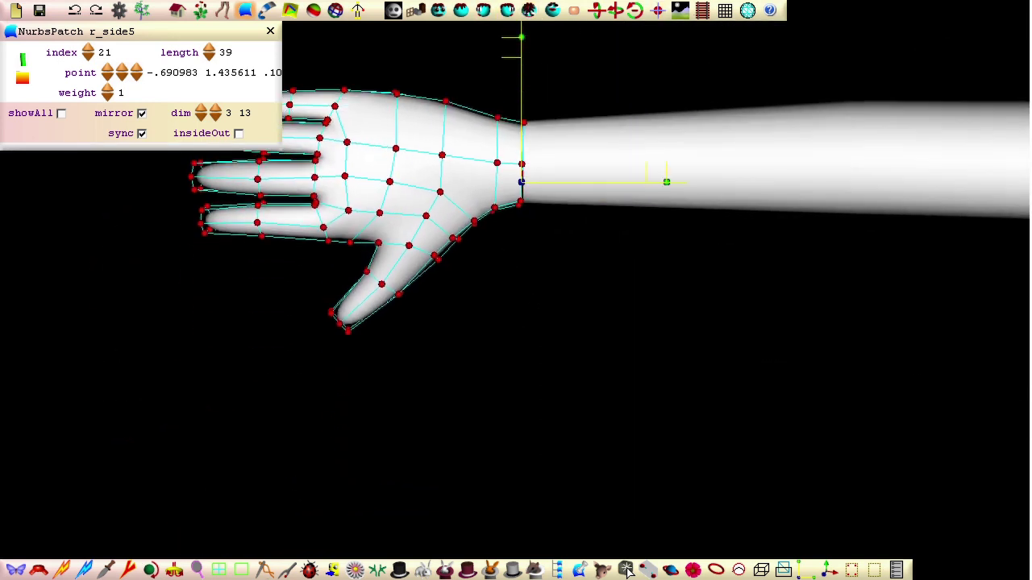
click(658, 11)
drag(654, 24, 499, 169)
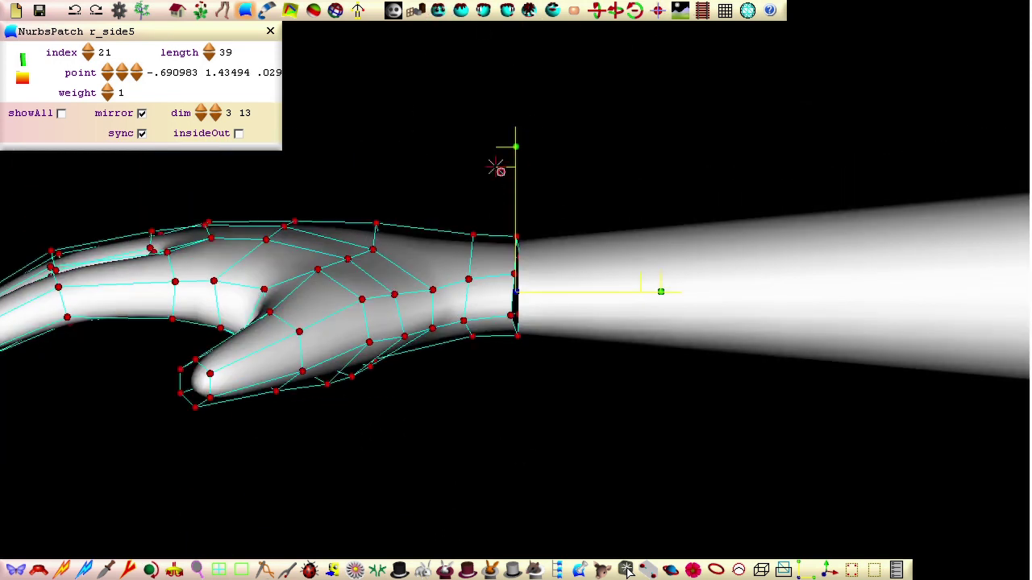
Join the arm's open-end control points to the matching wrist points on the back of the hand.
click(424, 570)
drag(437, 418, 470, 497)
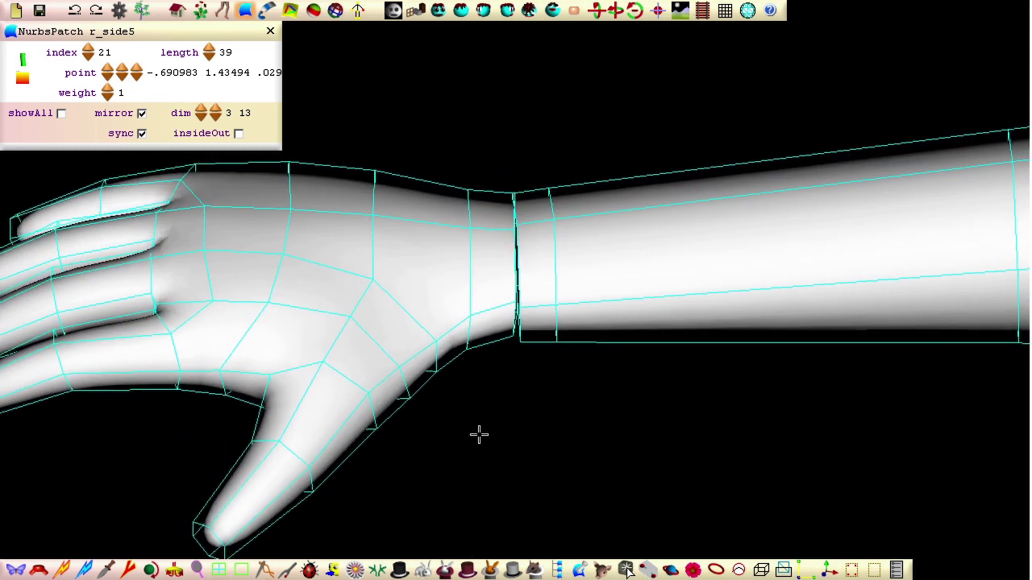
right_drag(479, 435, 465, 574)
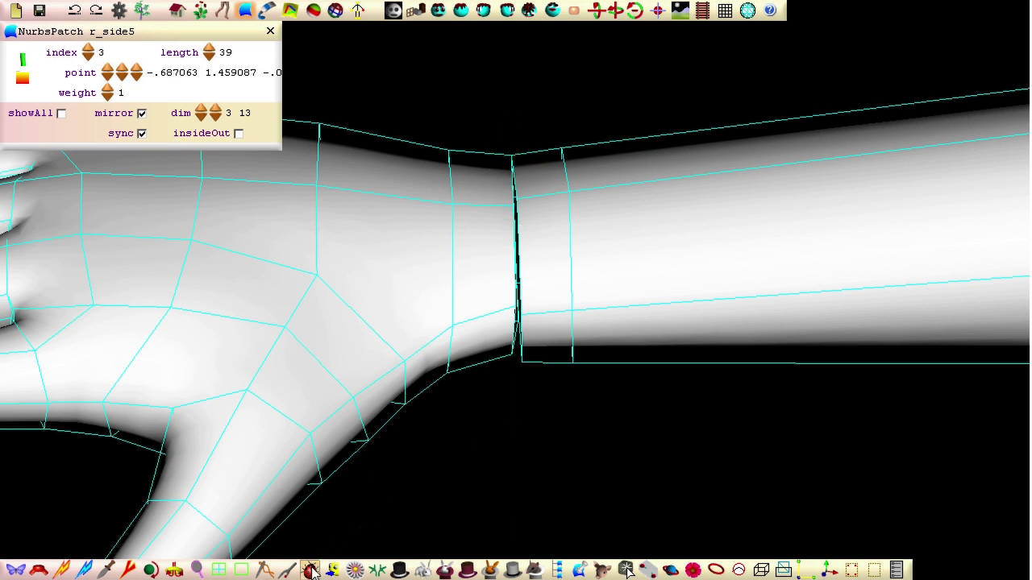
middle_drag(458, 496, 453, 201)
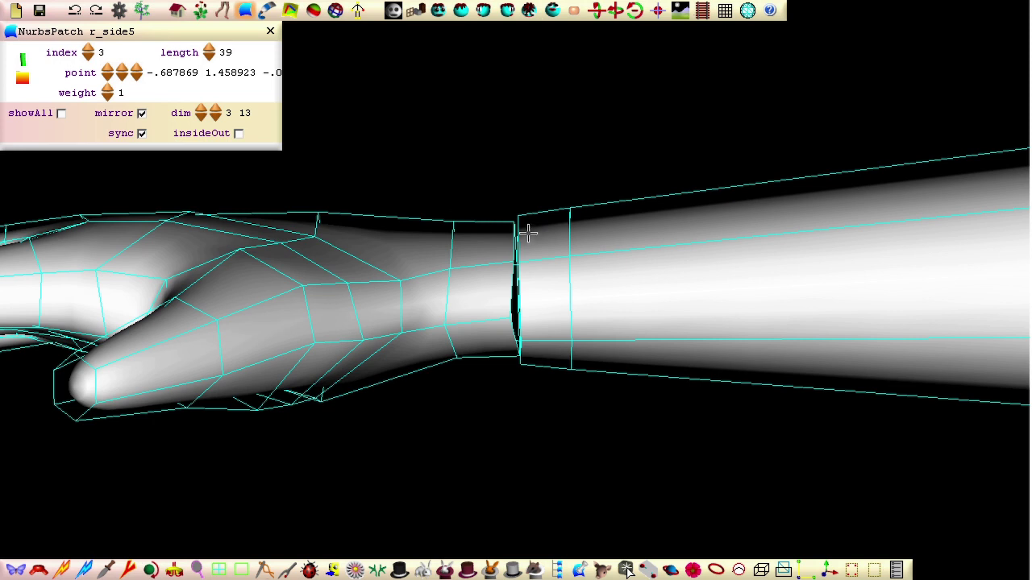
click(310, 570)
middle_drag(402, 504, 436, 169)
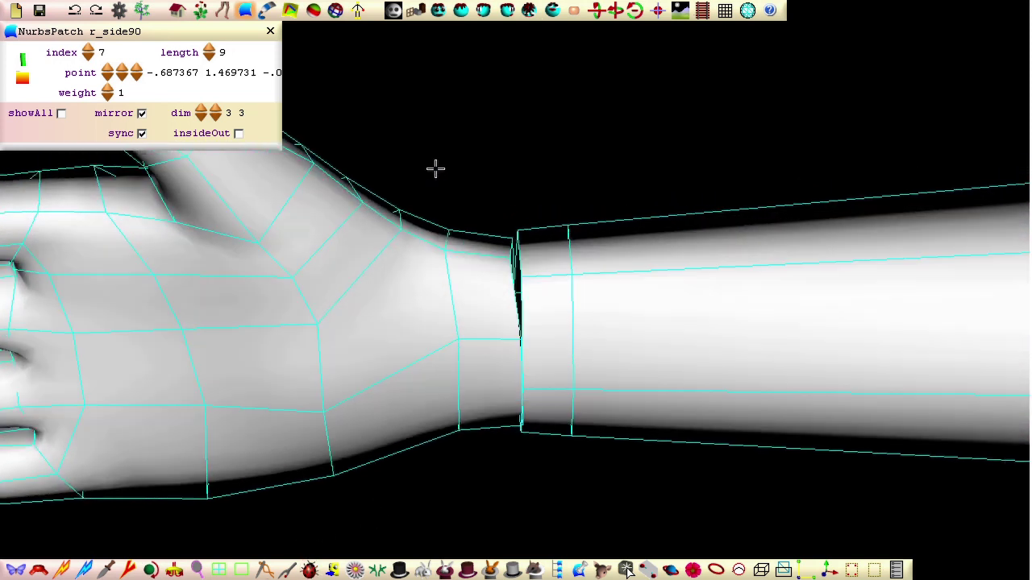
Snap the arm-end control point on the thumb side onto the wrist and join the neighbouring seam points.
drag(516, 229, 513, 233)
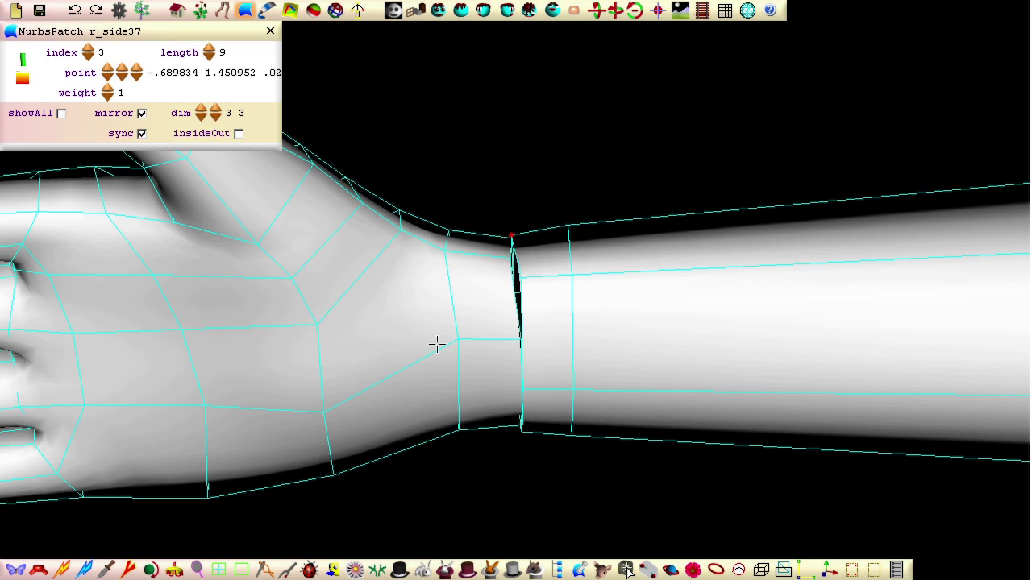
click(312, 572)
middle_drag(458, 472, 459, 194)
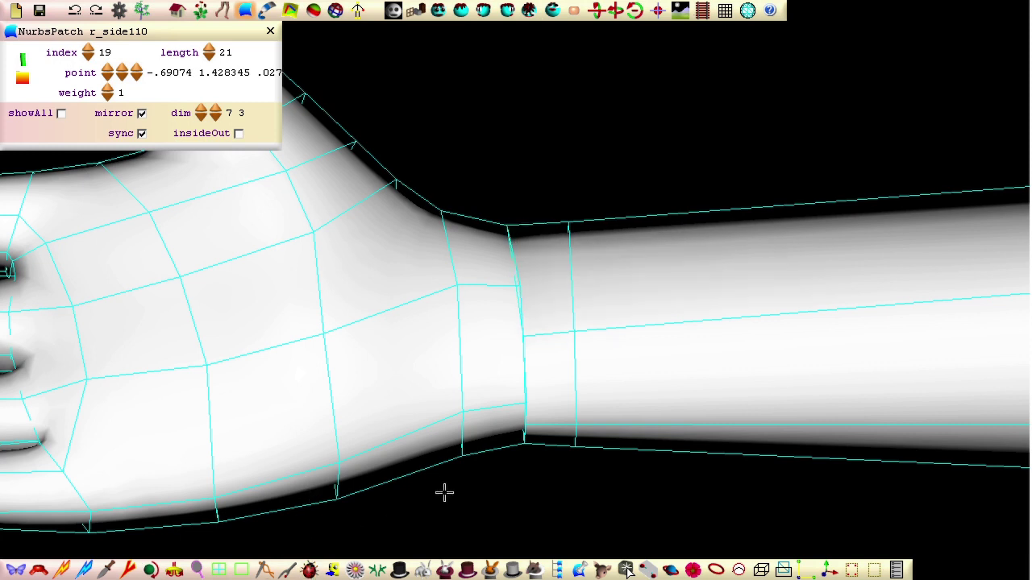
drag(444, 491, 432, 166)
middle_drag(432, 165, 392, 286)
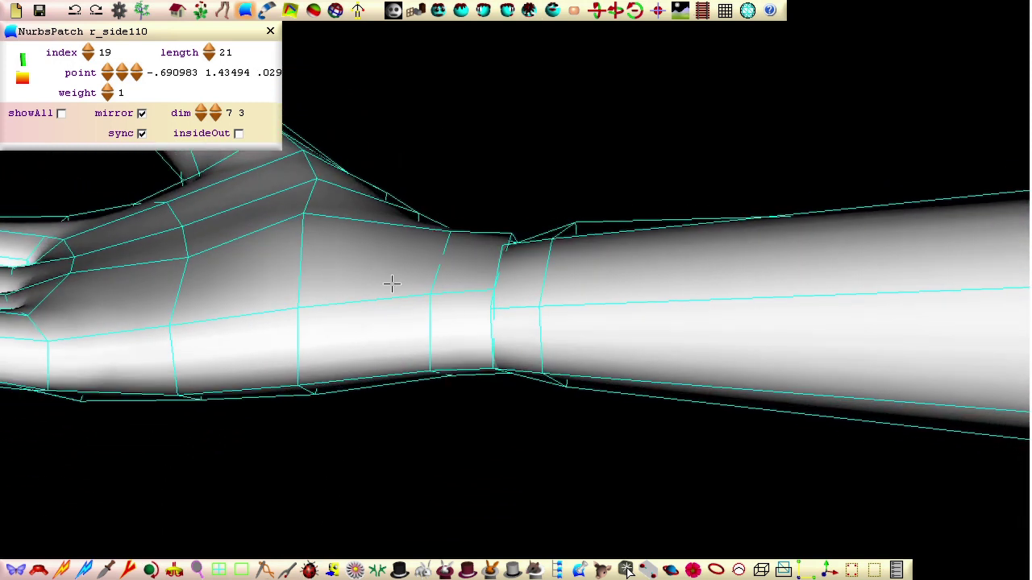
Join the remaining control points on the palm and fourth-finger sides to close the wrist seam.
drag(503, 246, 513, 234)
middle_drag(514, 234, 522, 345)
drag(521, 345, 484, 235)
drag(313, 571, 391, 271)
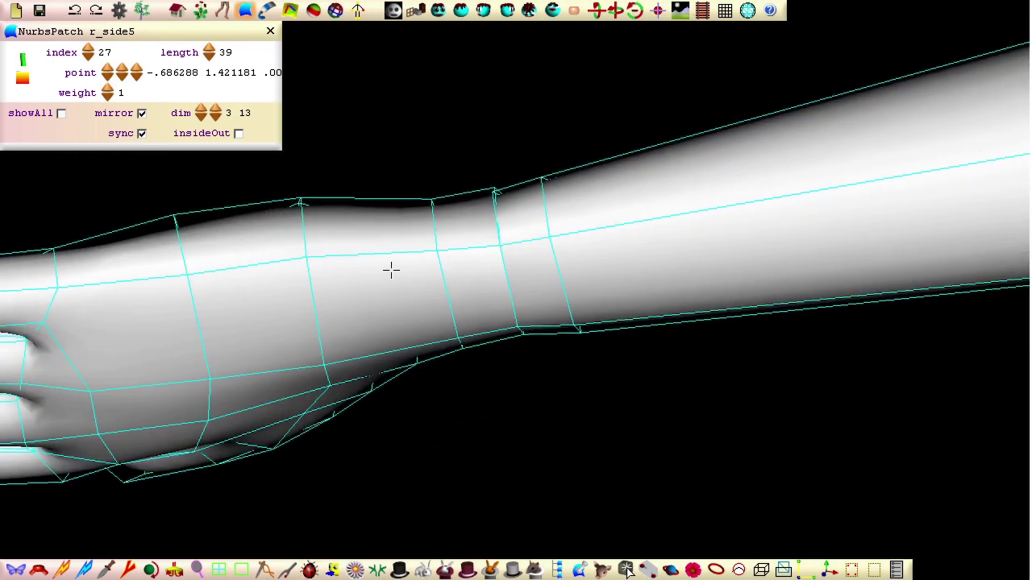
drag(496, 189, 498, 191)
drag(312, 567, 523, 468)
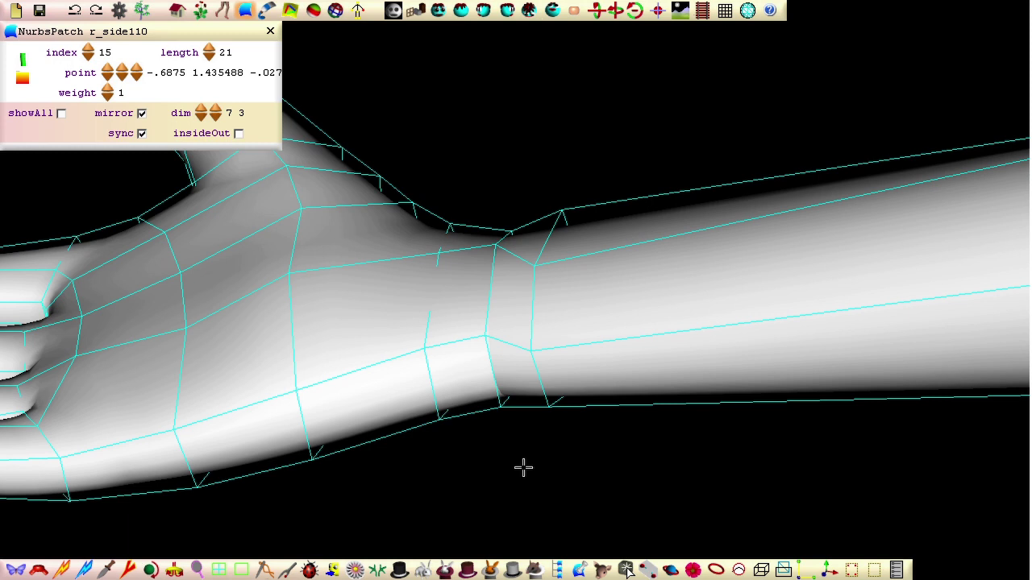
Select the control point loop at the joined wrist seam and remove it to smooth the hand into the arm.
click(489, 296)
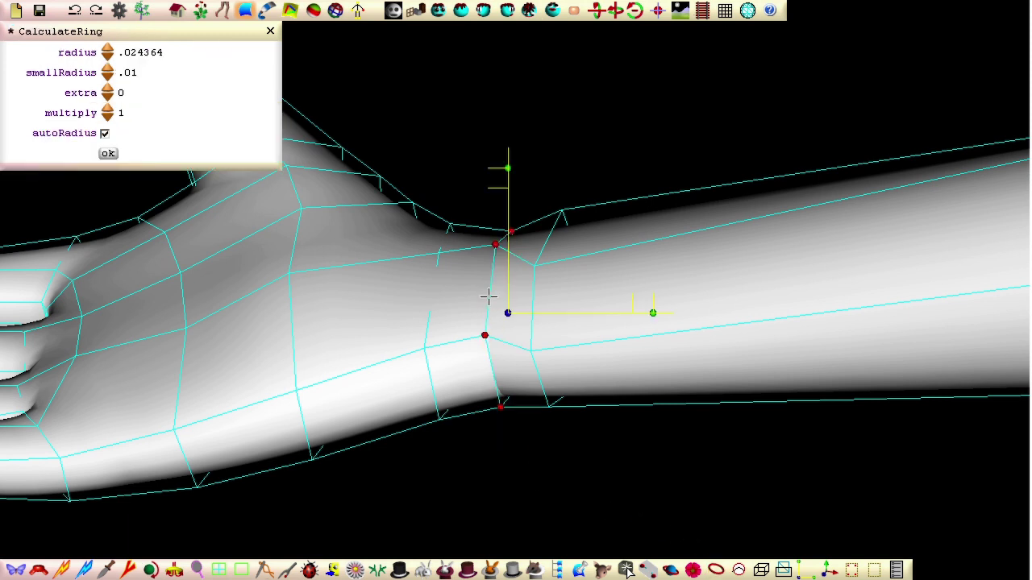
click(264, 571)
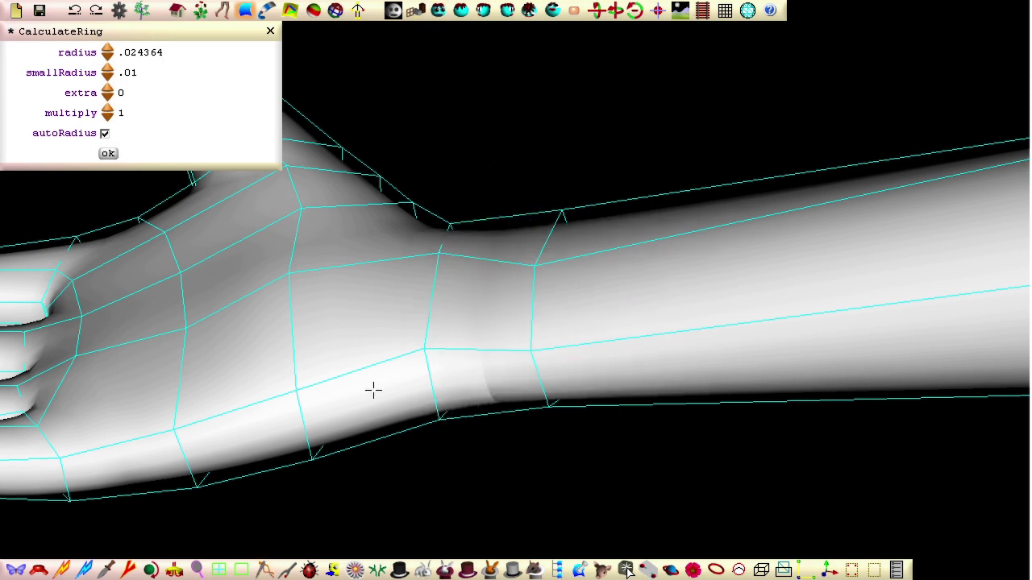
right_drag(374, 419, 396, 175)
drag(369, 435, 298, 442)
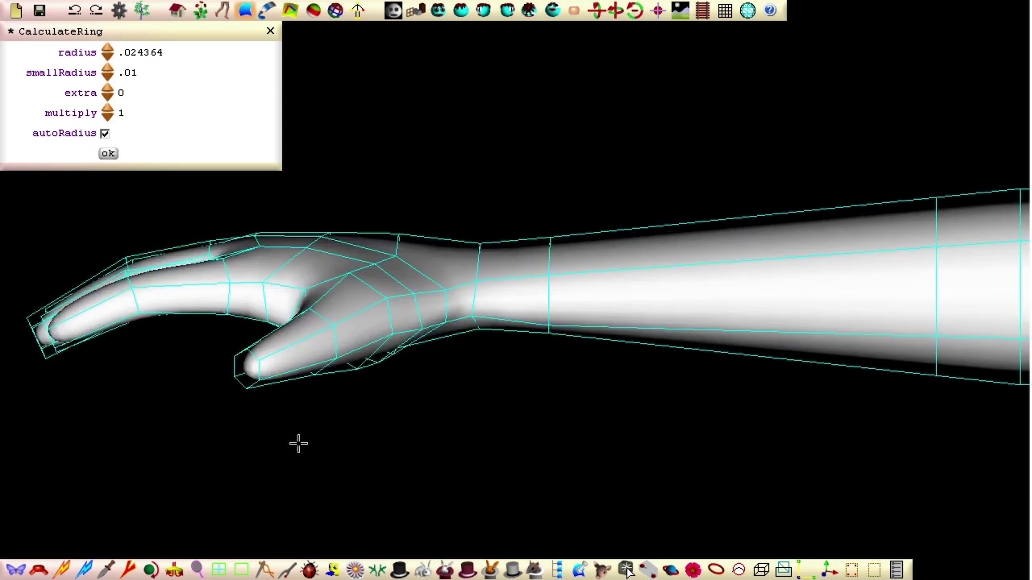
Show the skeleton and shift all of the hand's control points slightly toward the forearm at the wrist joint.
click(392, 18)
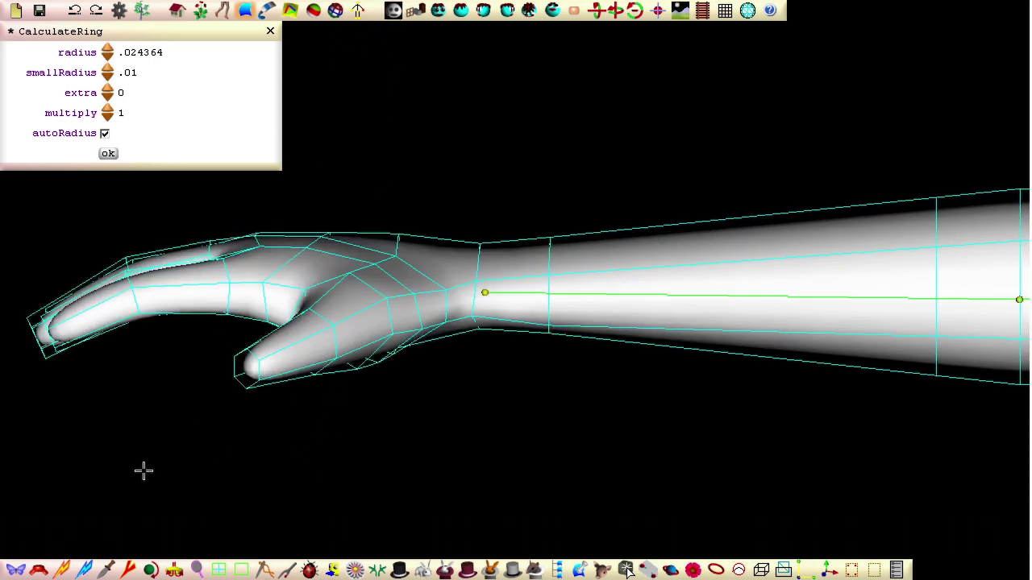
right_drag(143, 471, 81, 274)
drag(71, 203, 503, 431)
drag(403, 299, 414, 299)
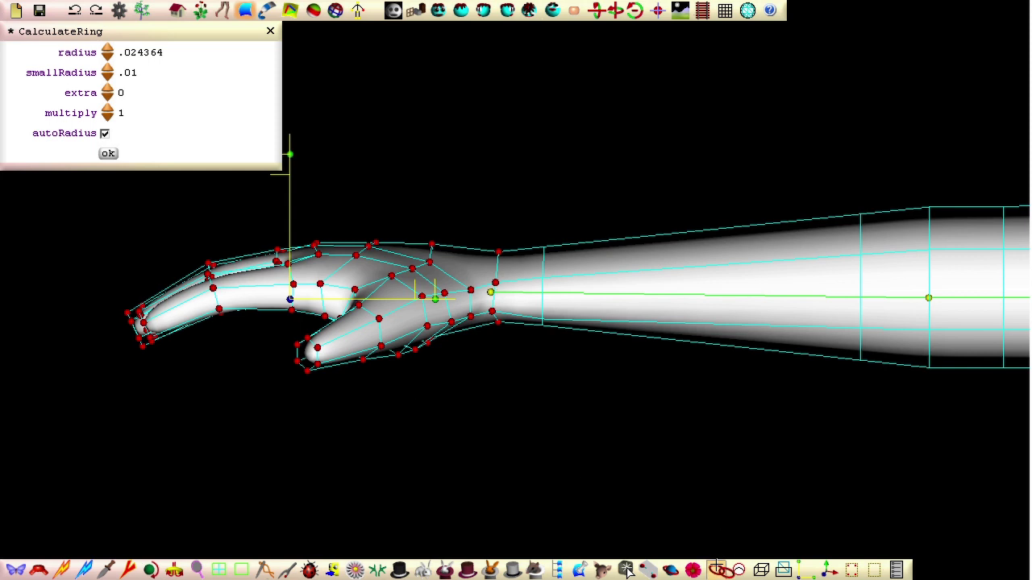
Select the control point loop at the wrist, then reshape it and line it up with the wrist joint.
click(496, 266)
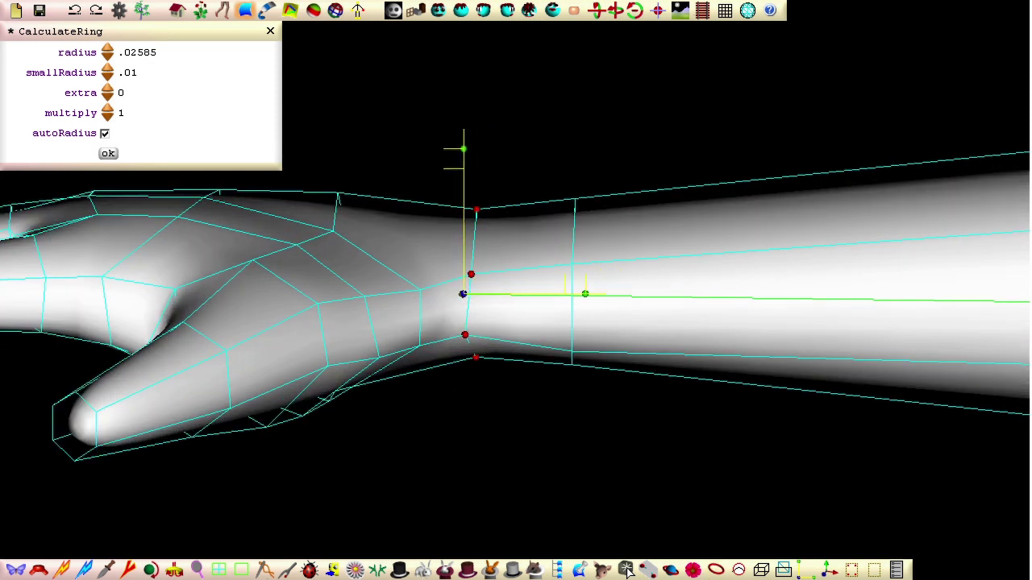
middle_drag(384, 444, 523, 425)
drag(603, 261, 603, 251)
drag(554, 266, 508, 278)
Nudge individual control points around the wrist and the base of the thumb to smooth the transition.
drag(456, 233, 457, 247)
click(494, 220)
drag(527, 209, 521, 199)
drag(522, 326, 523, 334)
scroll(523, 333, down, 4)
middle_drag(540, 291, 363, 327)
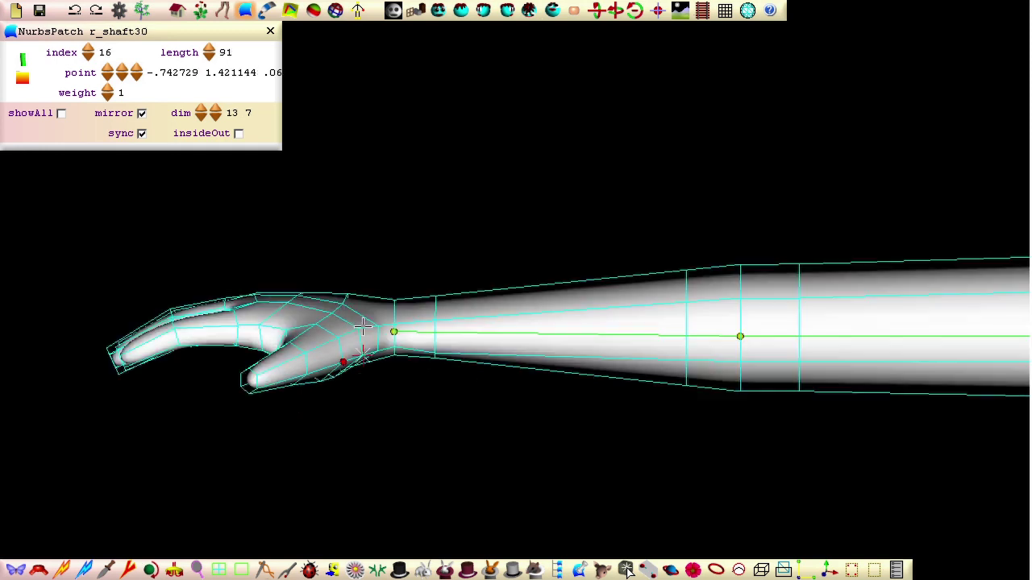
Assign all of the hand's control points to the r_wrist part's red ownership group 1.
click(335, 10)
click(291, 12)
click(705, 331)
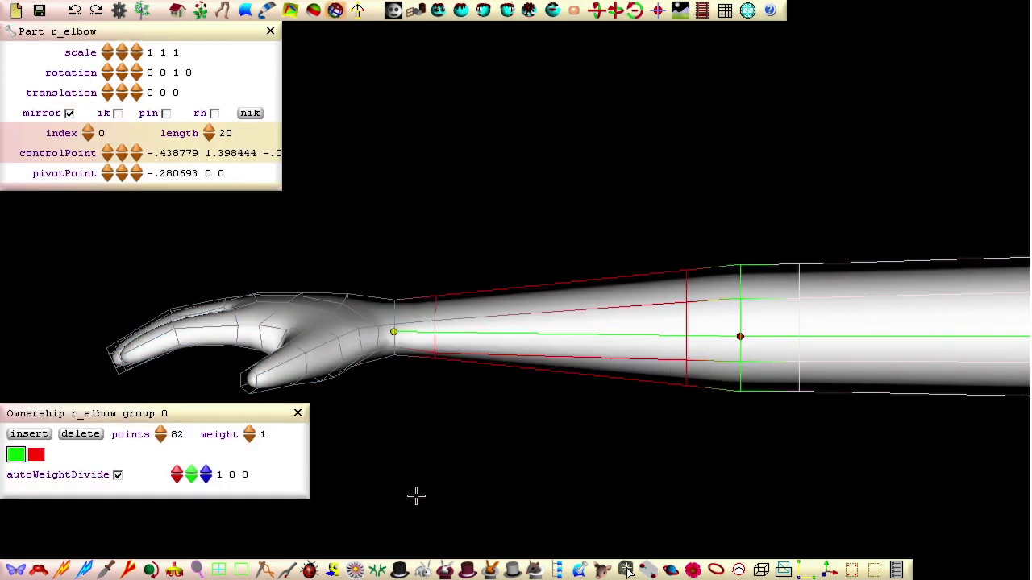
click(356, 370)
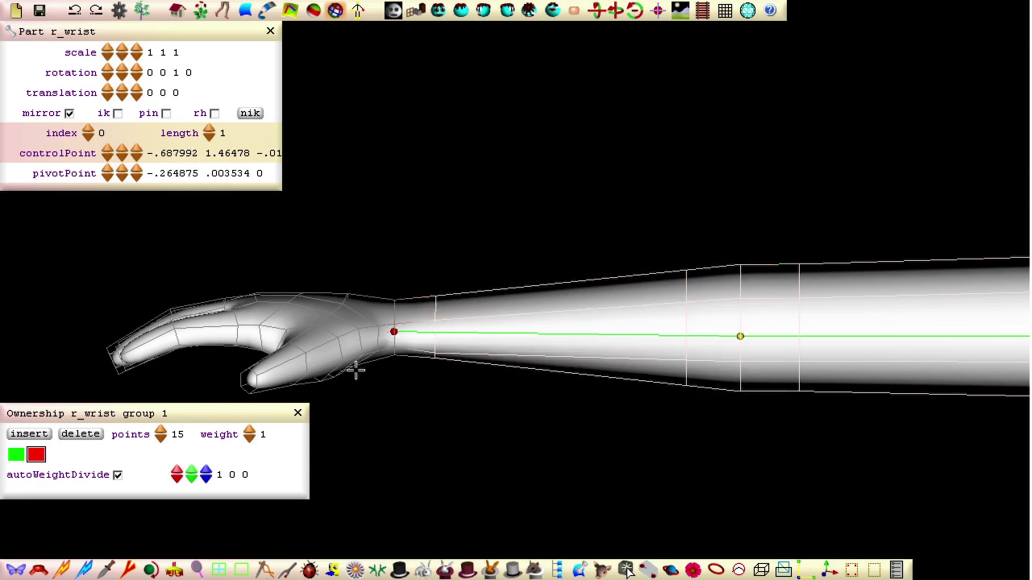
drag(58, 229, 390, 460)
Play anim1 and examine from several angles how the new hands move with the character's arms.
click(222, 11)
scroll(254, 218, down, 4)
scroll(258, 314, down, 5)
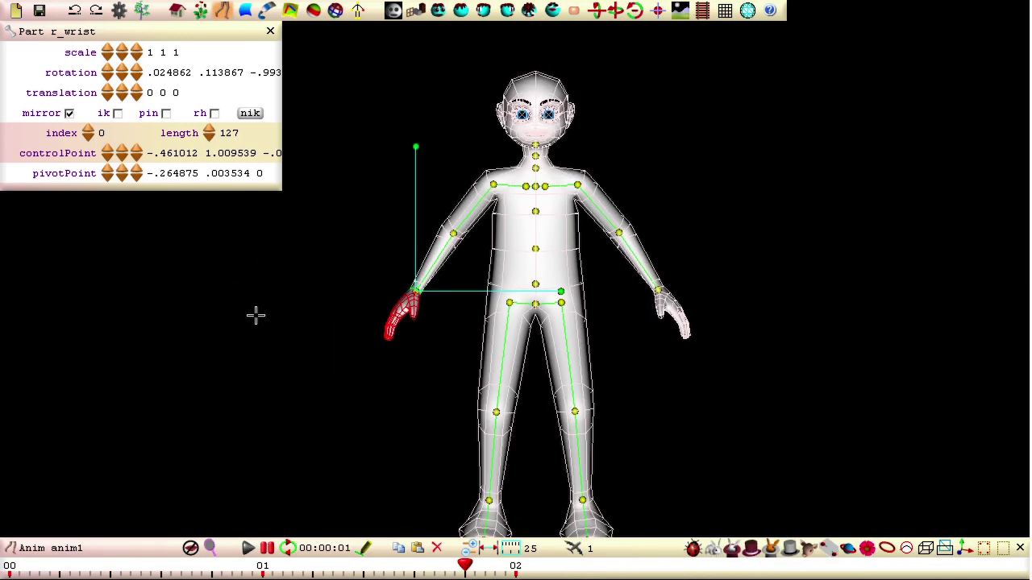
click(248, 548)
scroll(282, 374, down, 3)
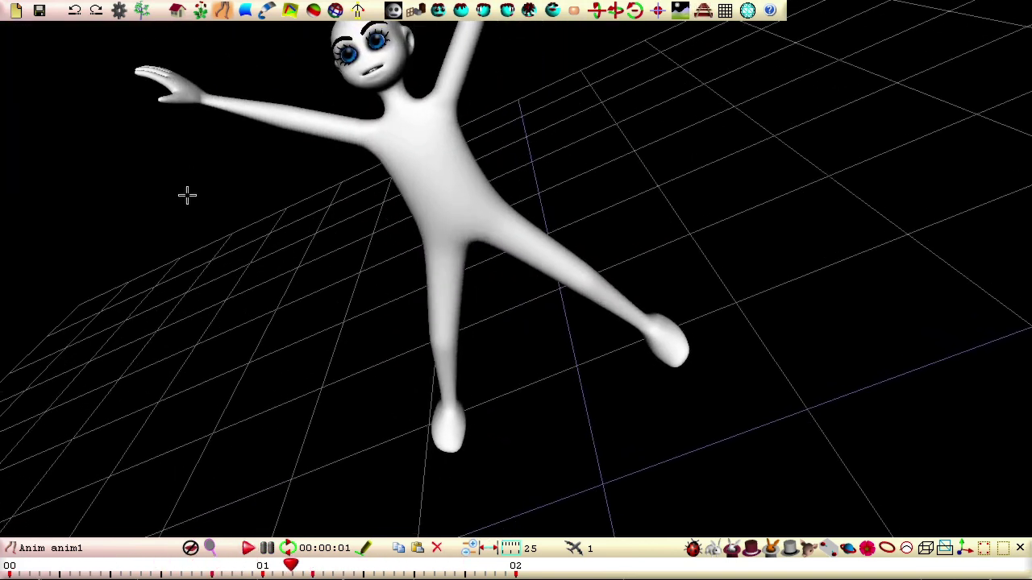
middle_drag(187, 196, 210, 285)
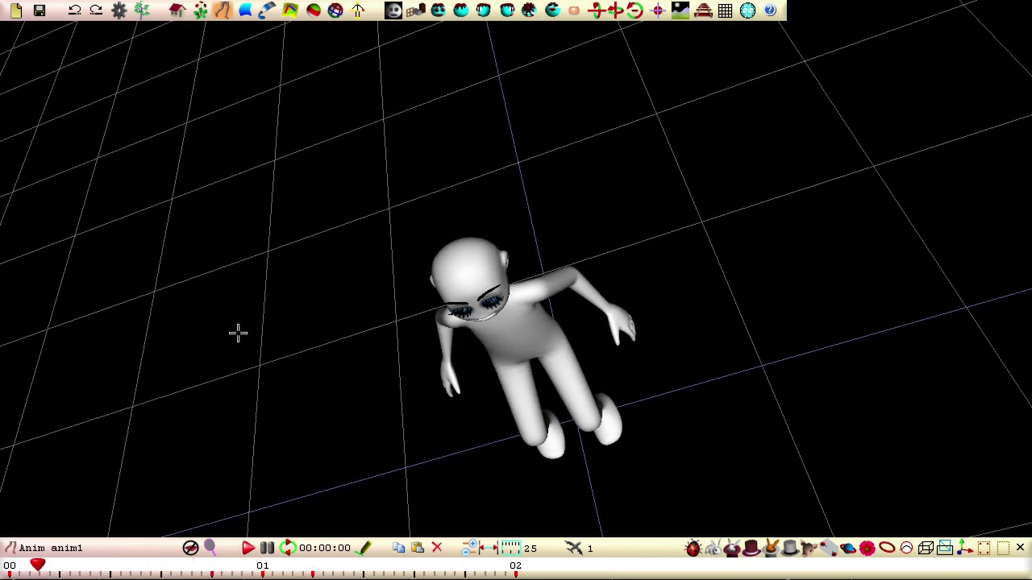